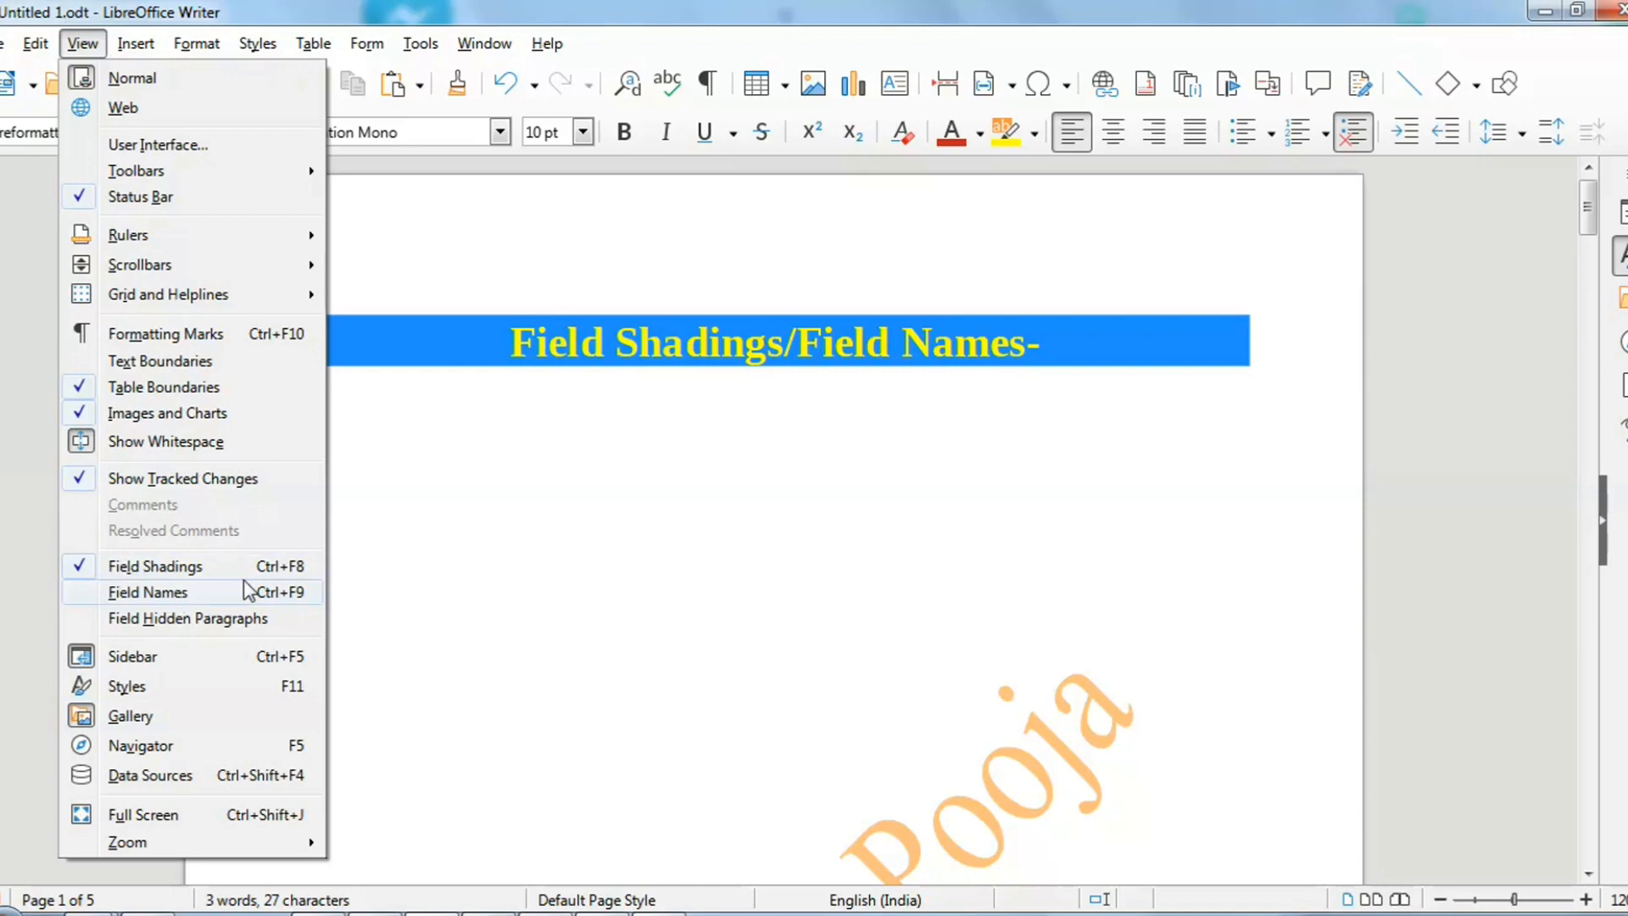
Insert a date field on the empty line below the Field Shadings/Field Names heading
left_click(416, 545)
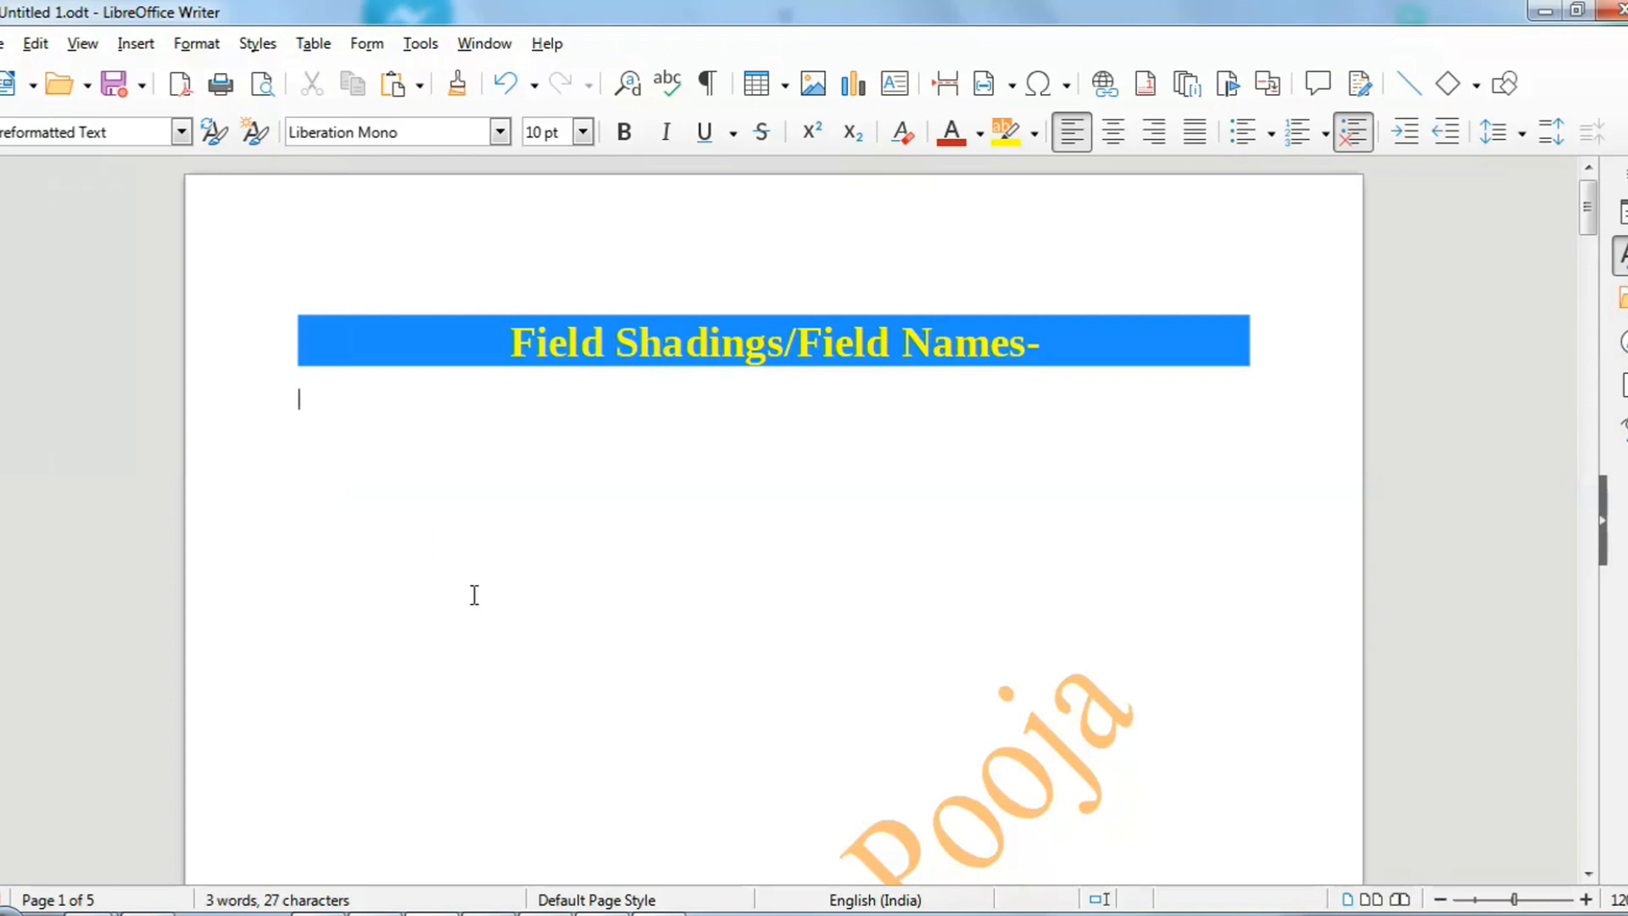
left_click(135, 43)
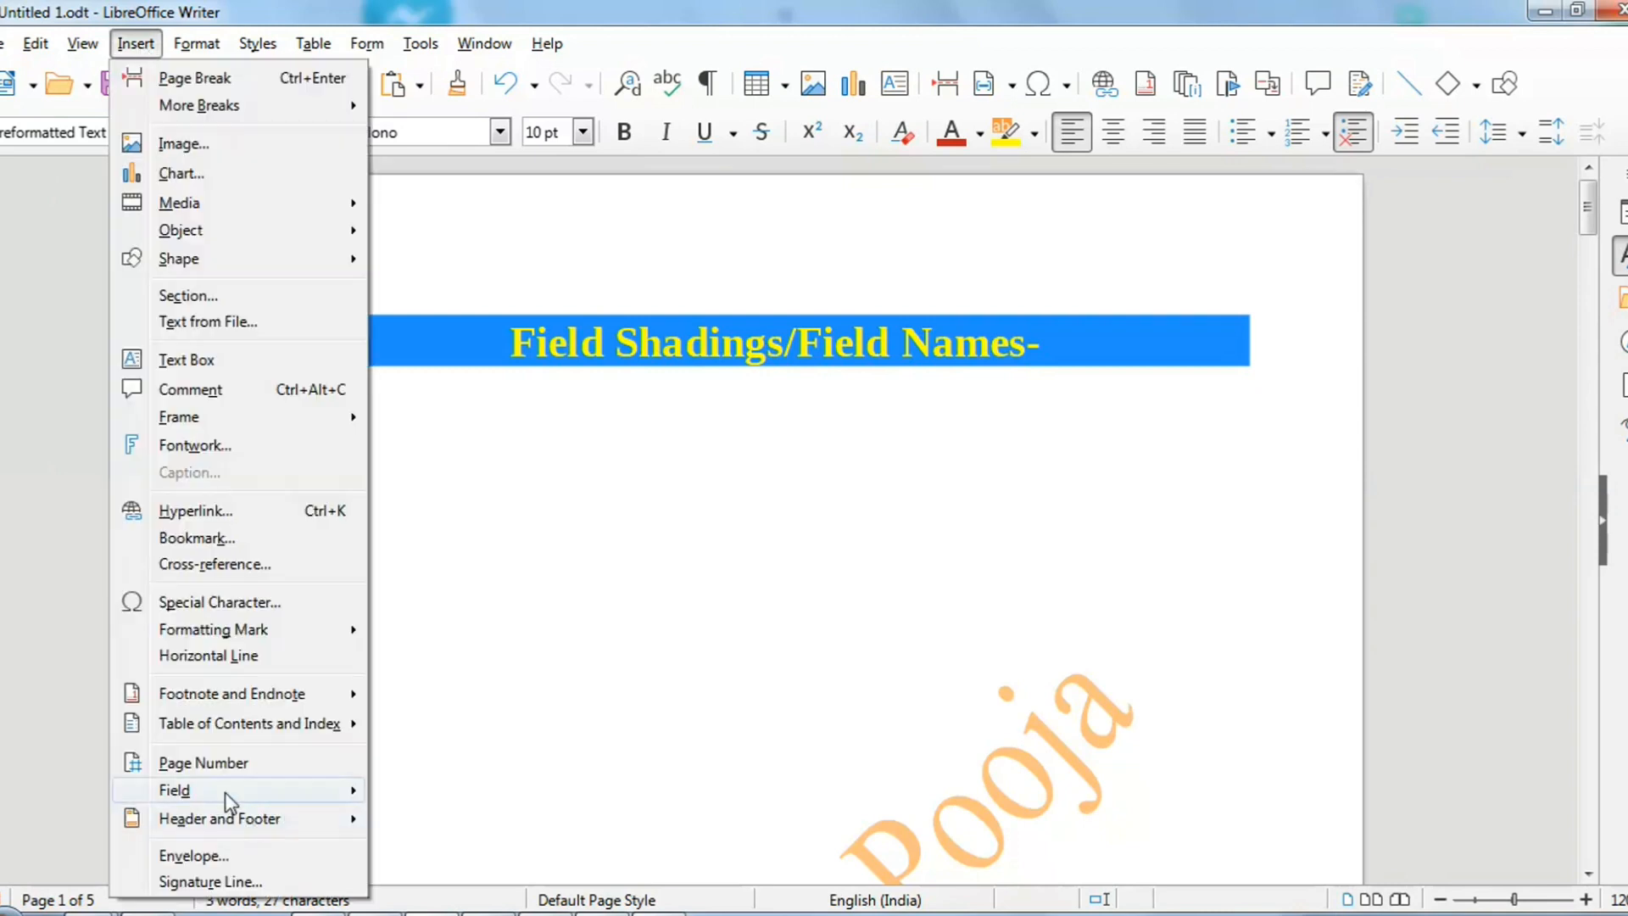
mouse_move(232, 794)
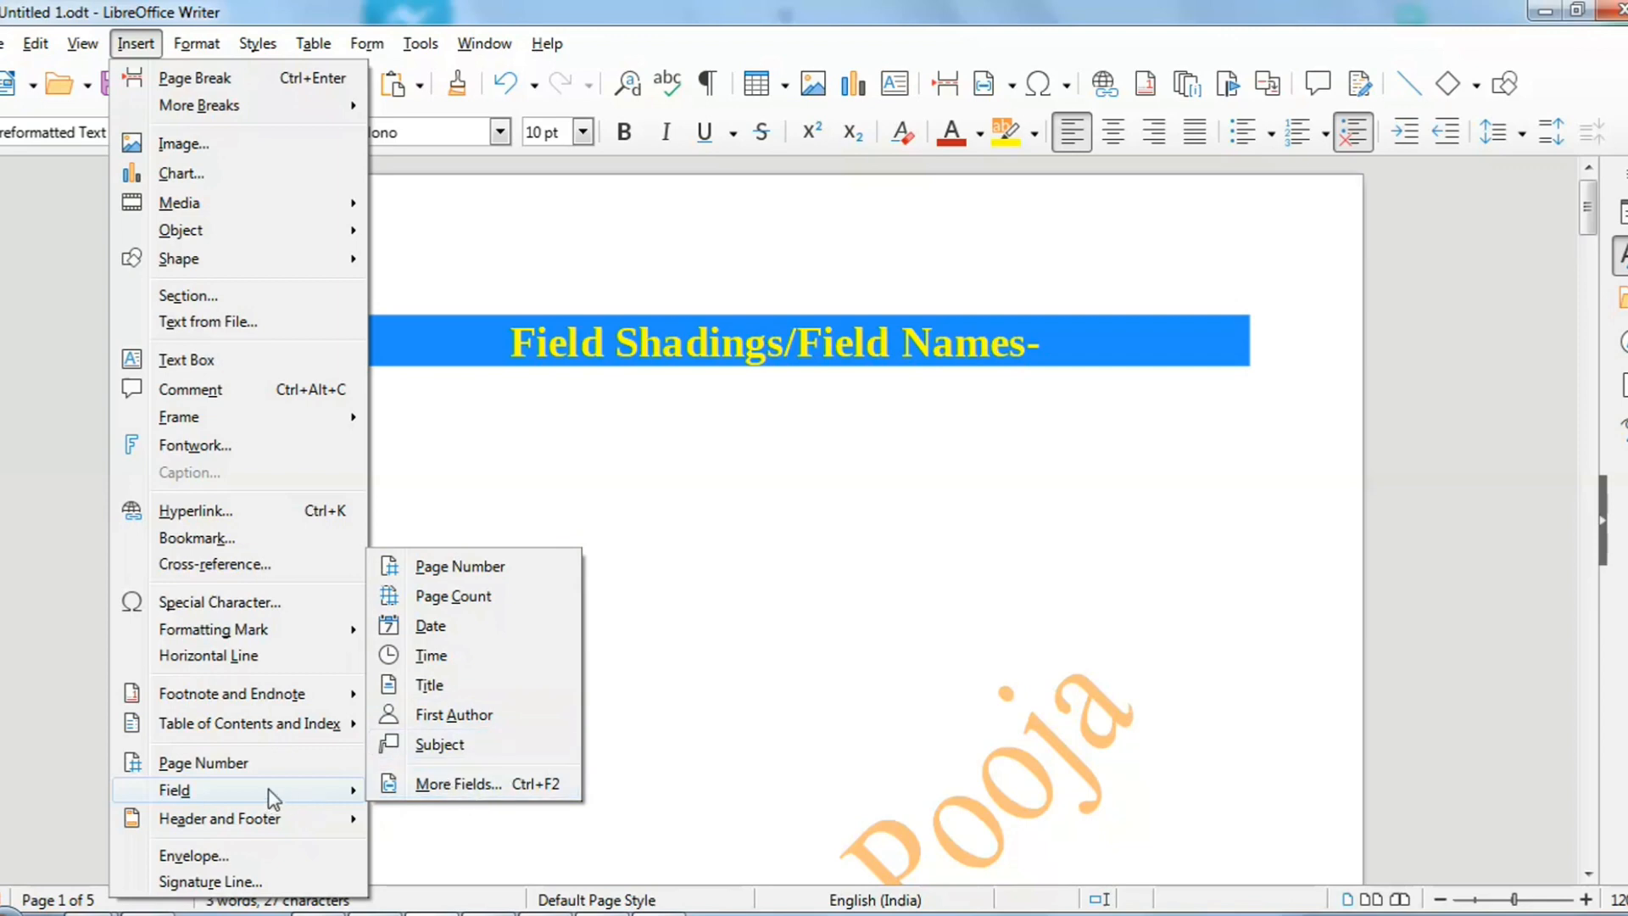
left_click(432, 626)
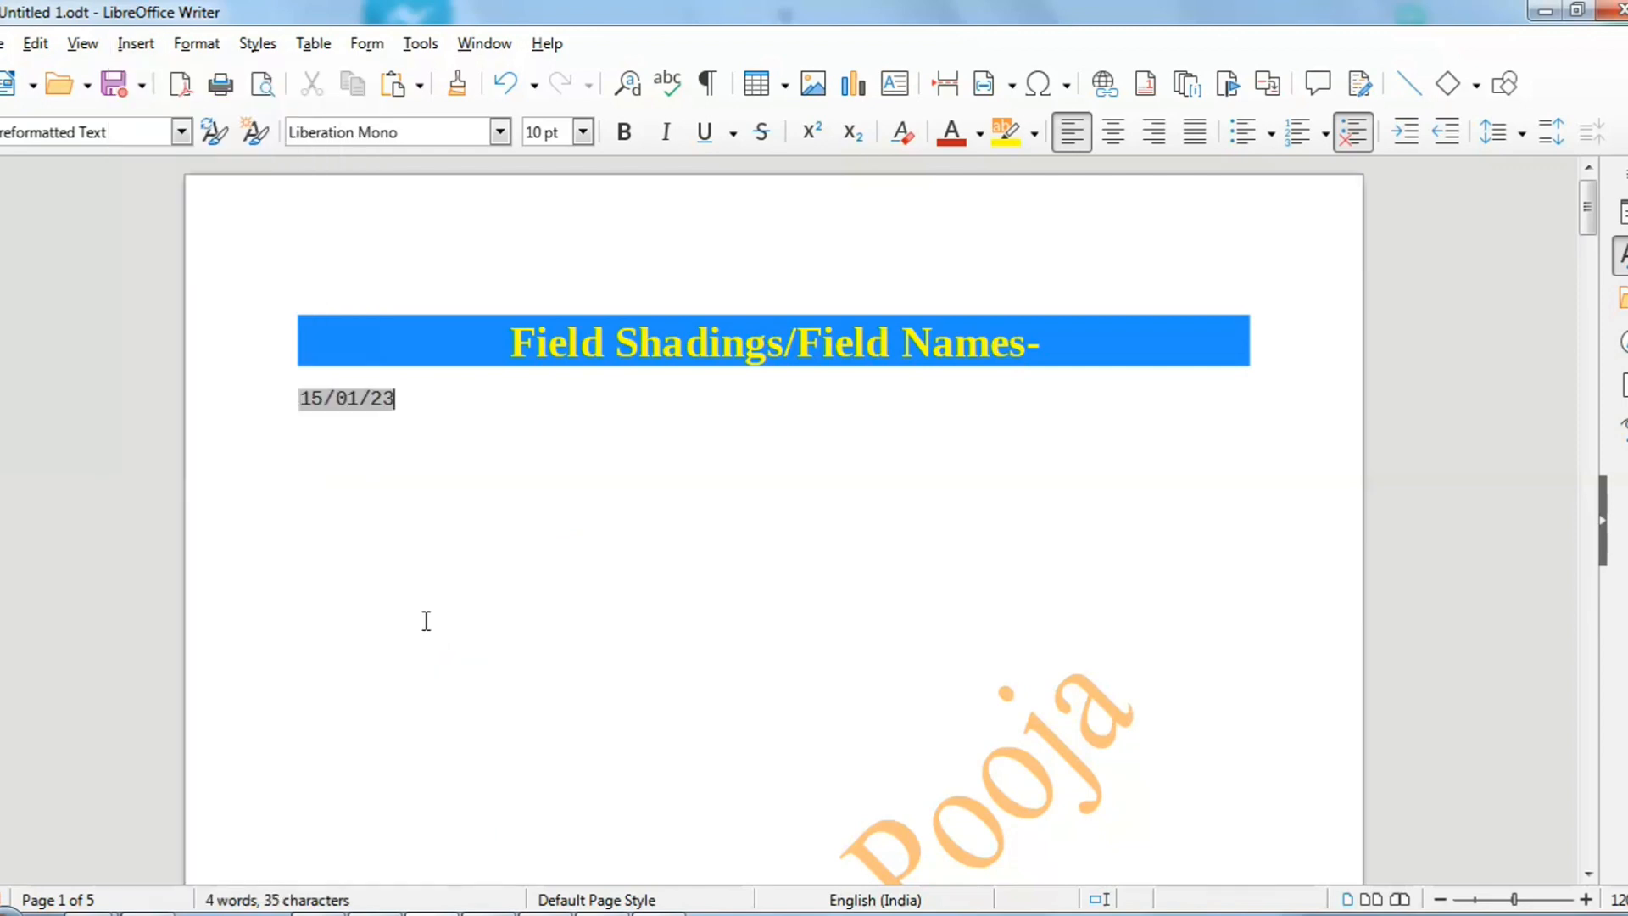
Insert a time field under the date field, leaving one blank line between them
left_click(1586, 899)
left_click(1585, 900)
left_click(1586, 899)
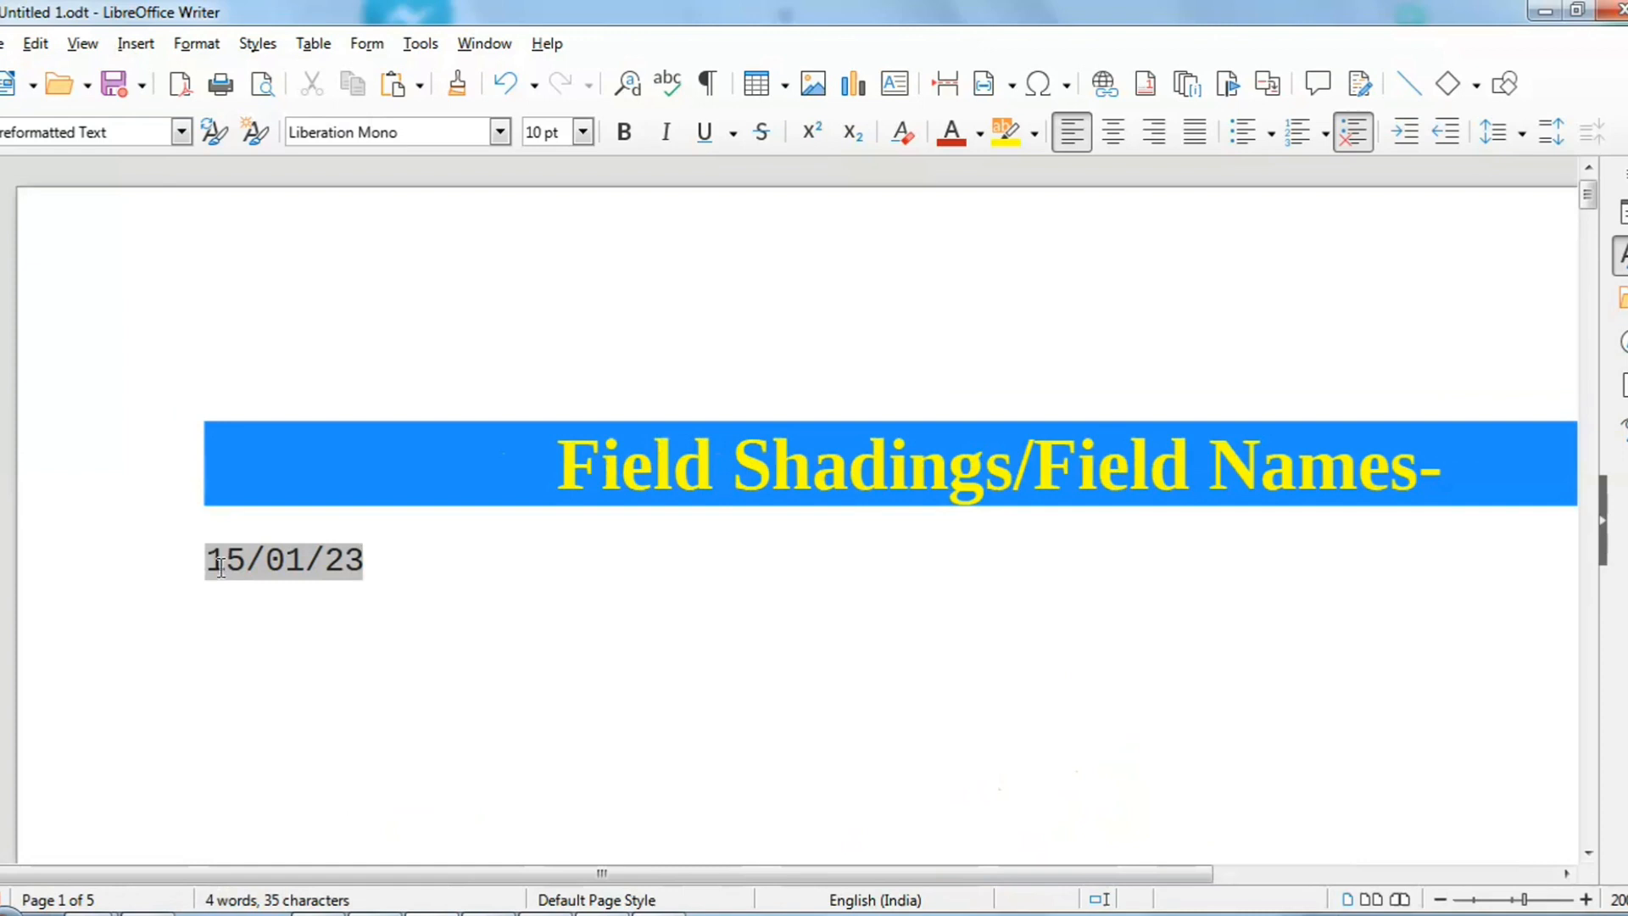
key("Return")
key("Return")
left_click(83, 44)
mouse_move(126, 52)
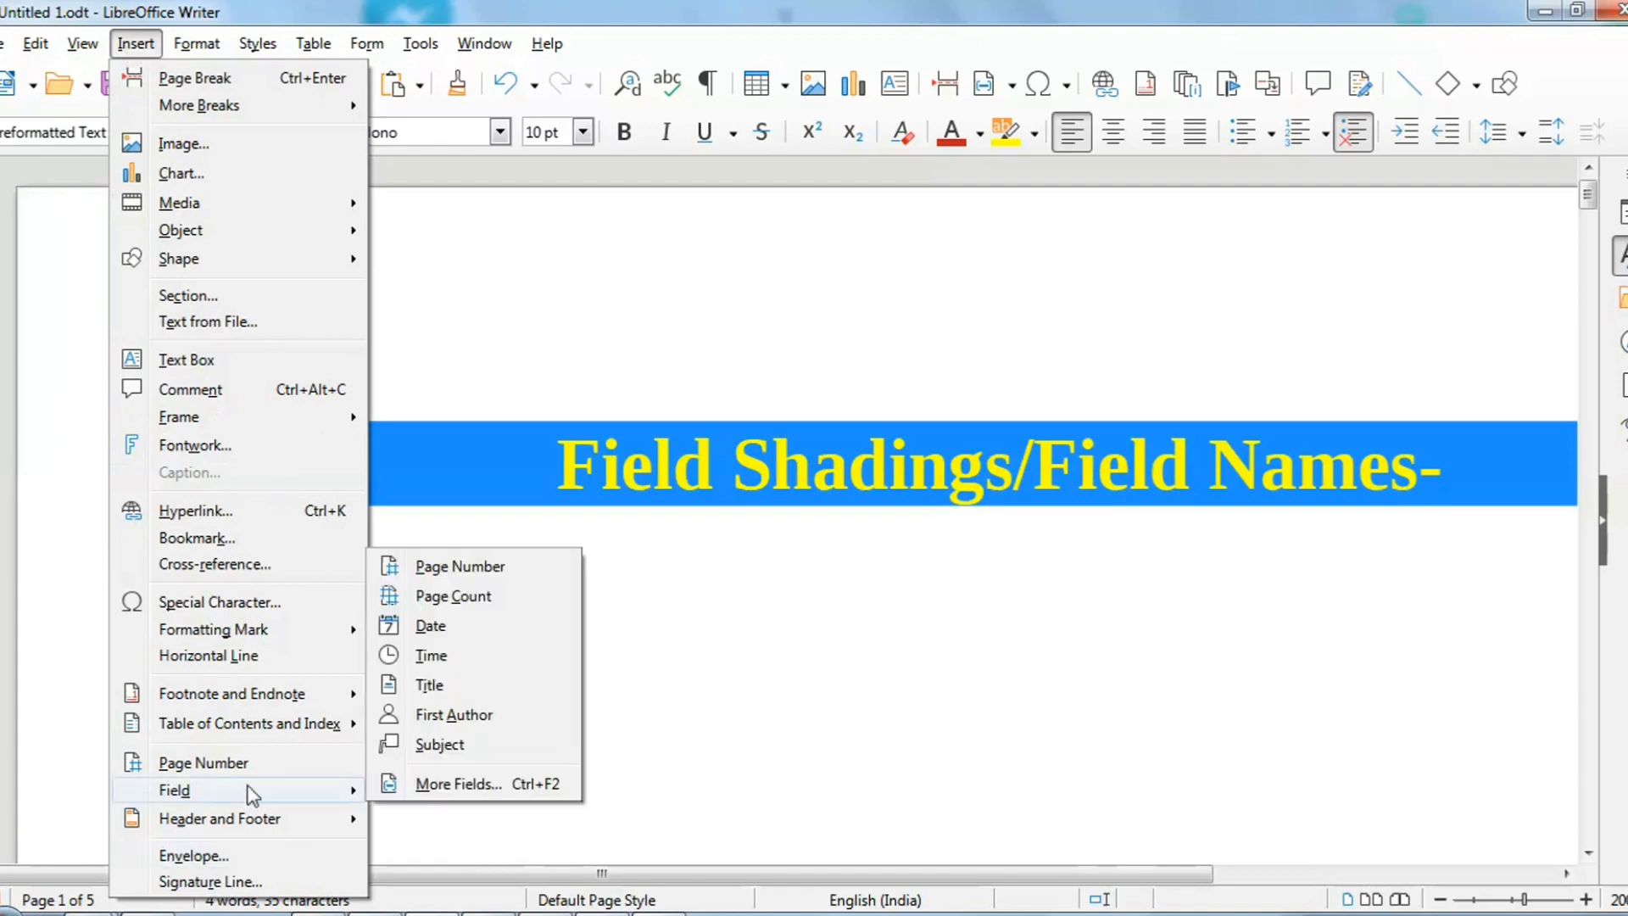
left_click(458, 660)
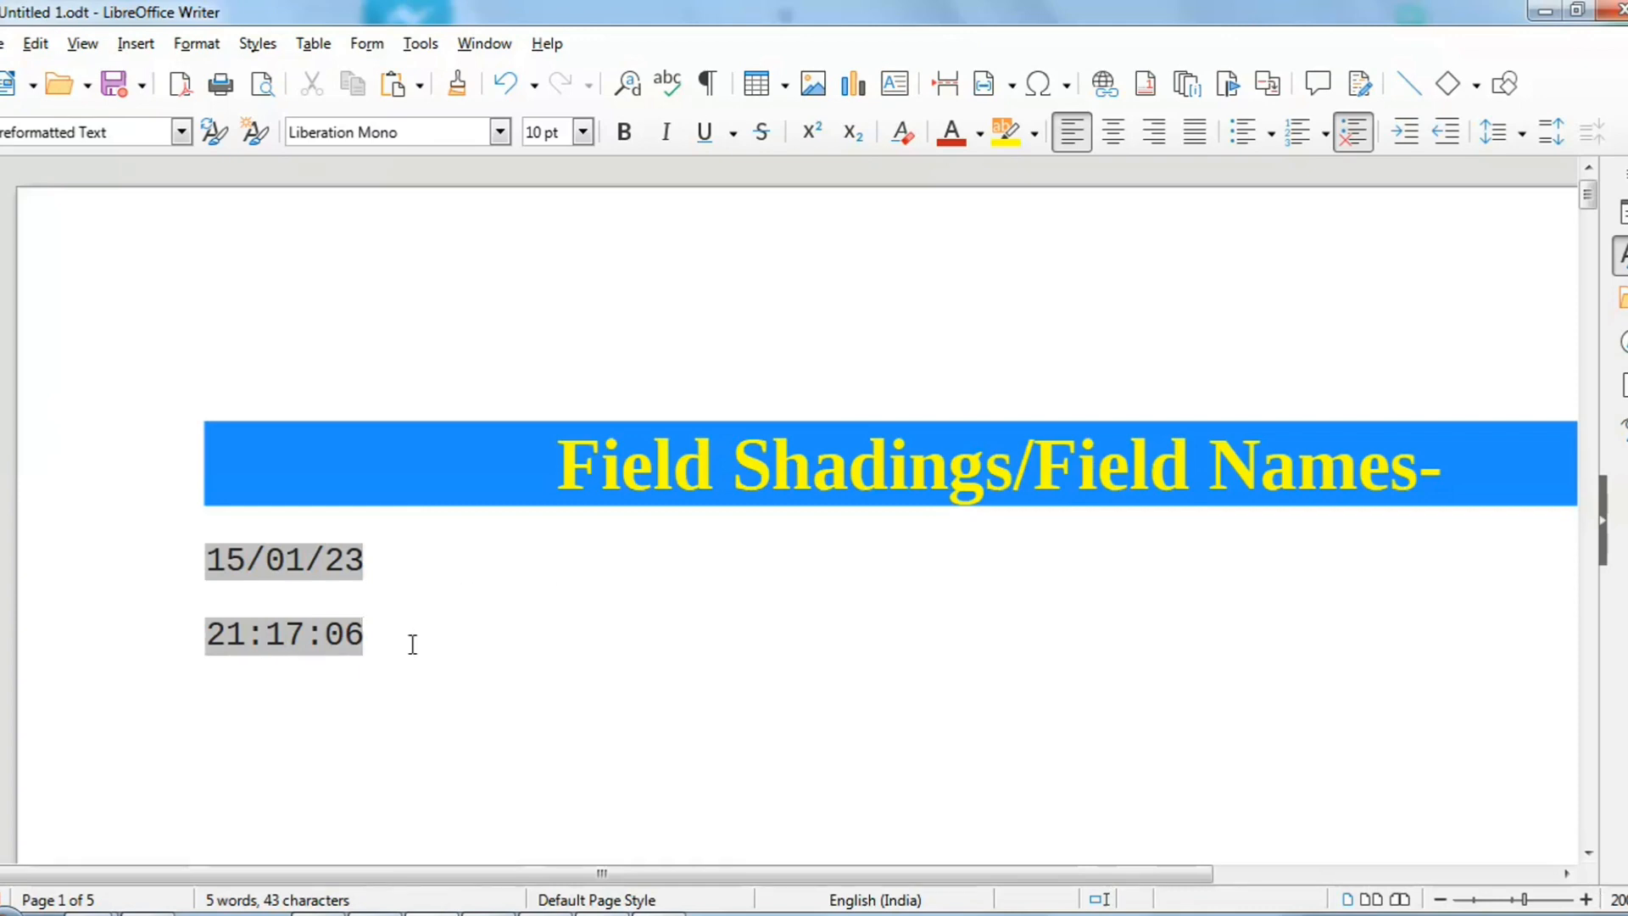
Insert a page number field under the time field, leaving one blank line between them
key("Return")
left_click(125, 49)
mouse_move(202, 786)
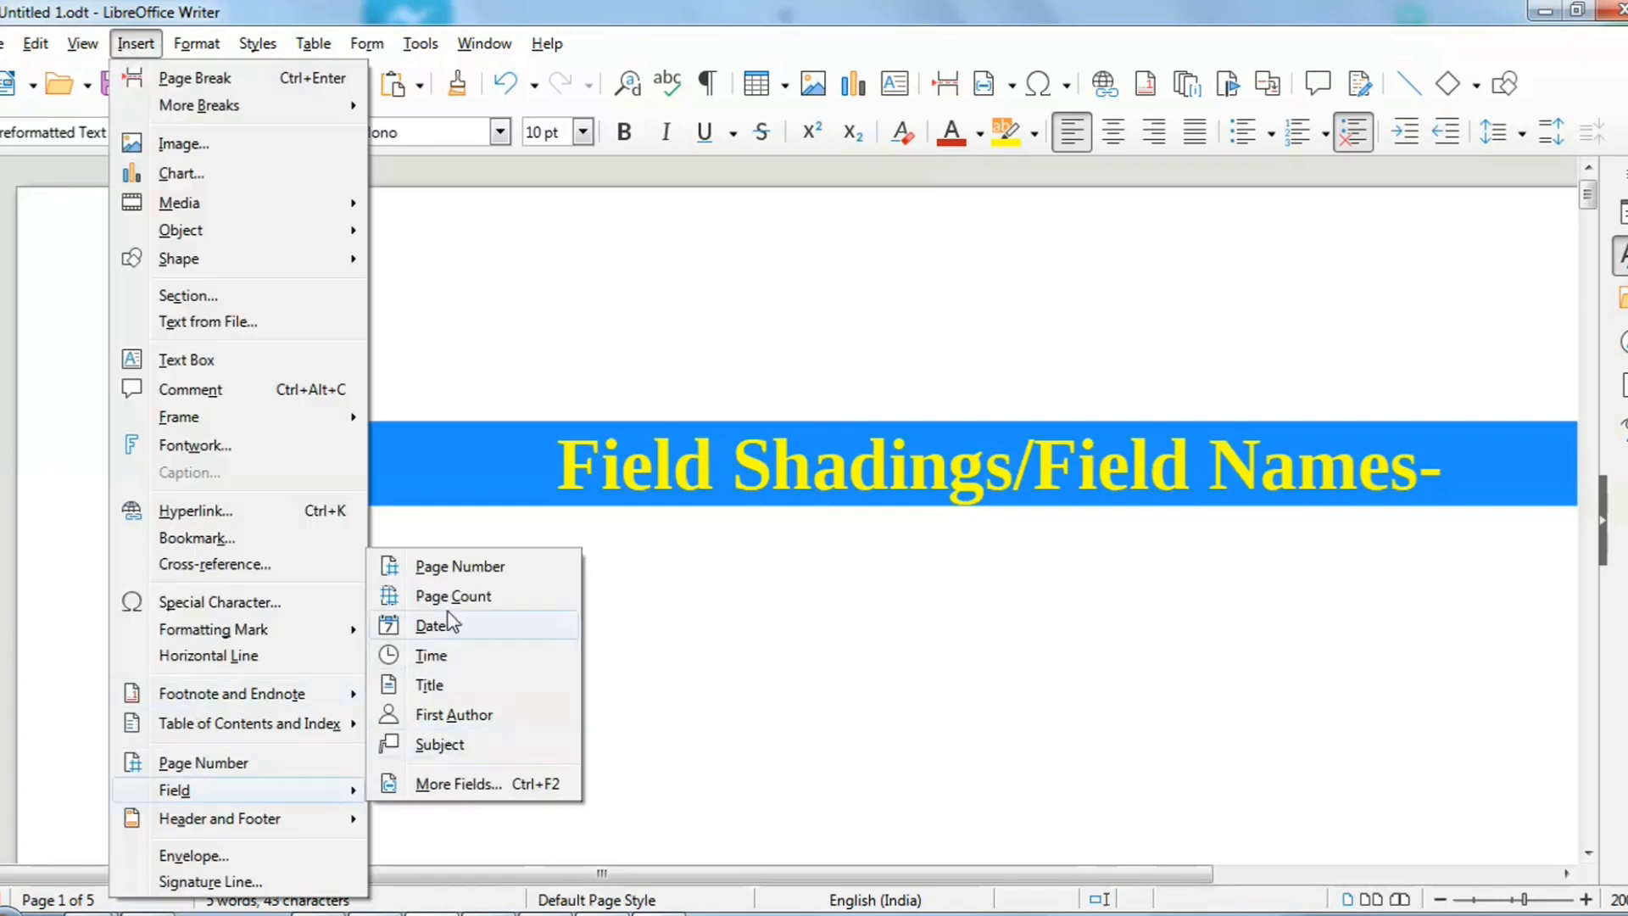
left_click(456, 566)
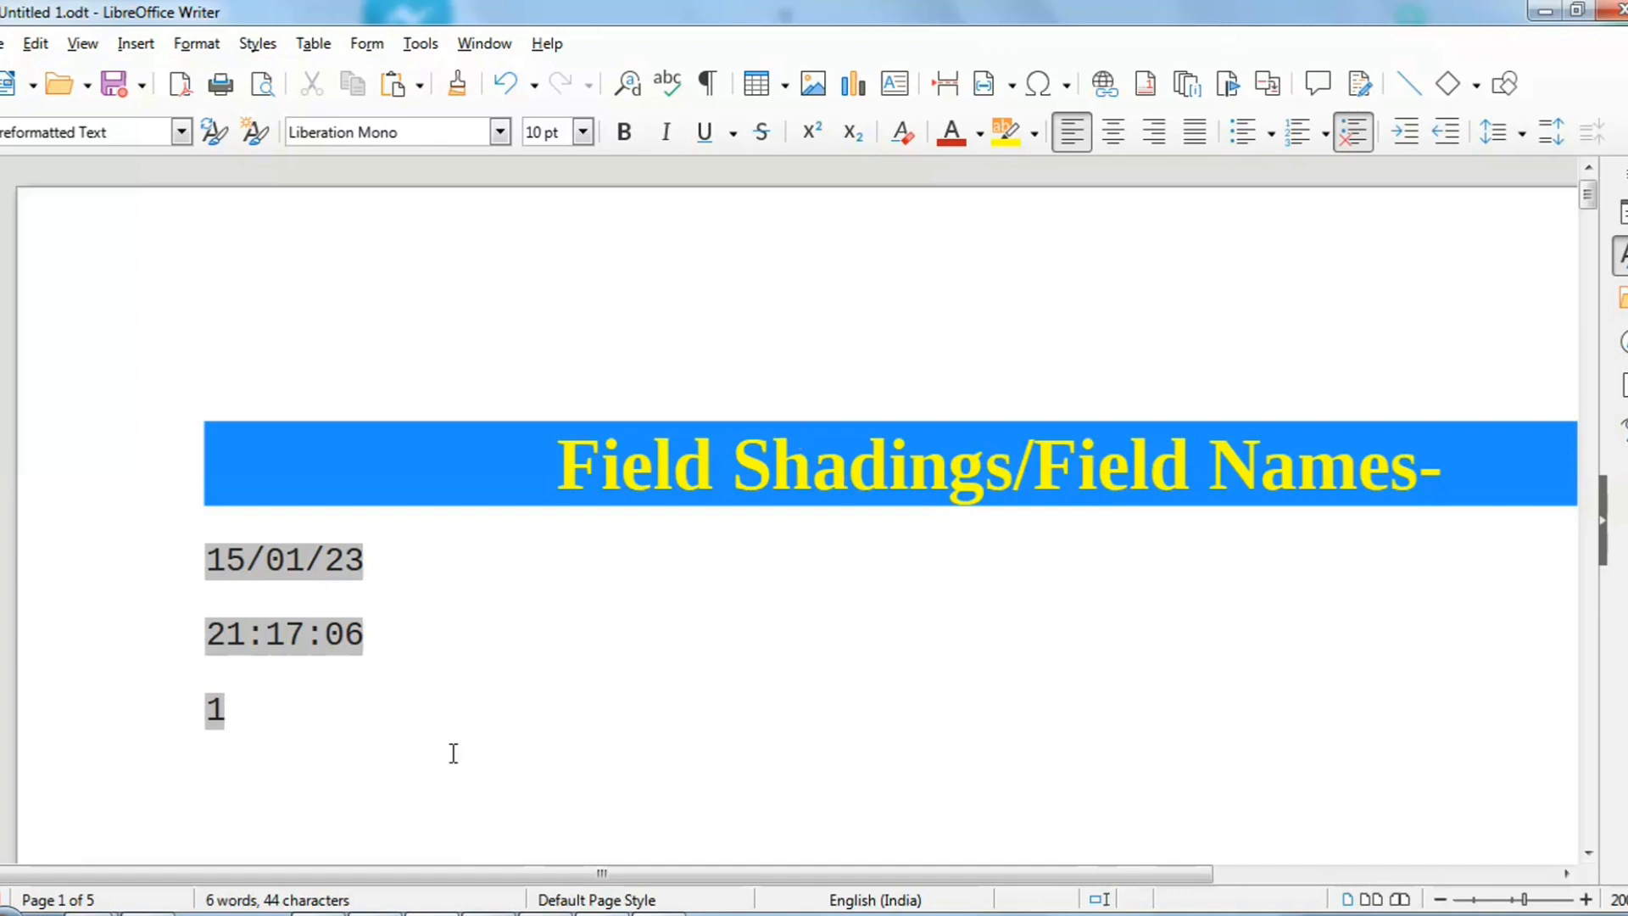
Insert the dummy text paragraph below the page number field by expanding the AutoText abbreviation "dt", leaving one blank line above it
key("Return")
left_click(147, 51)
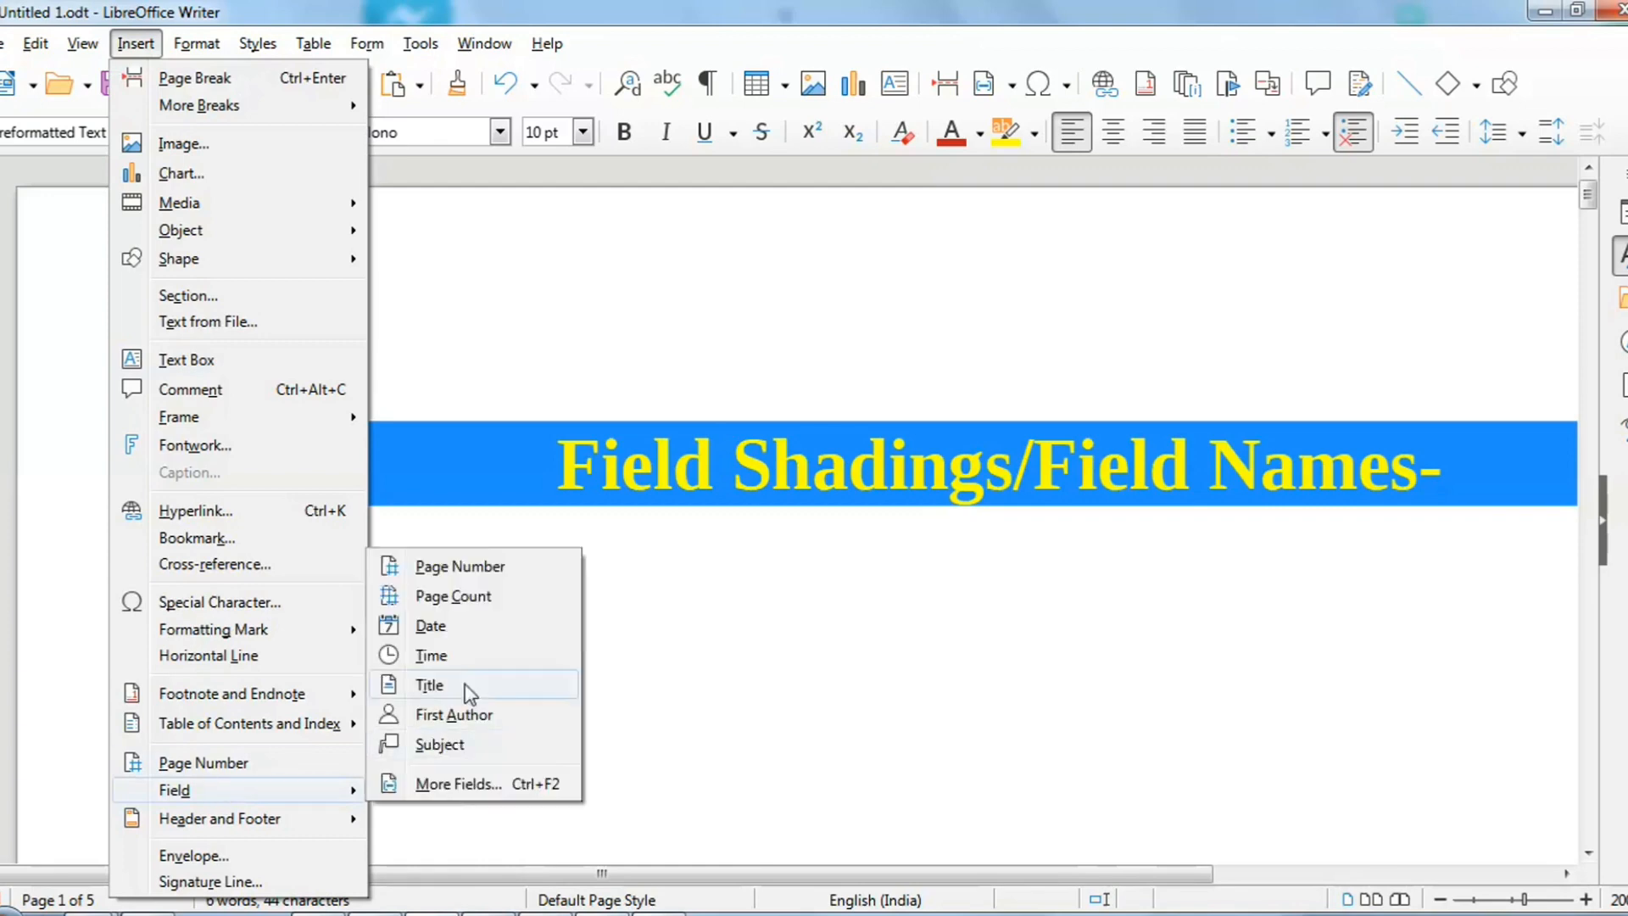
left_click(631, 675)
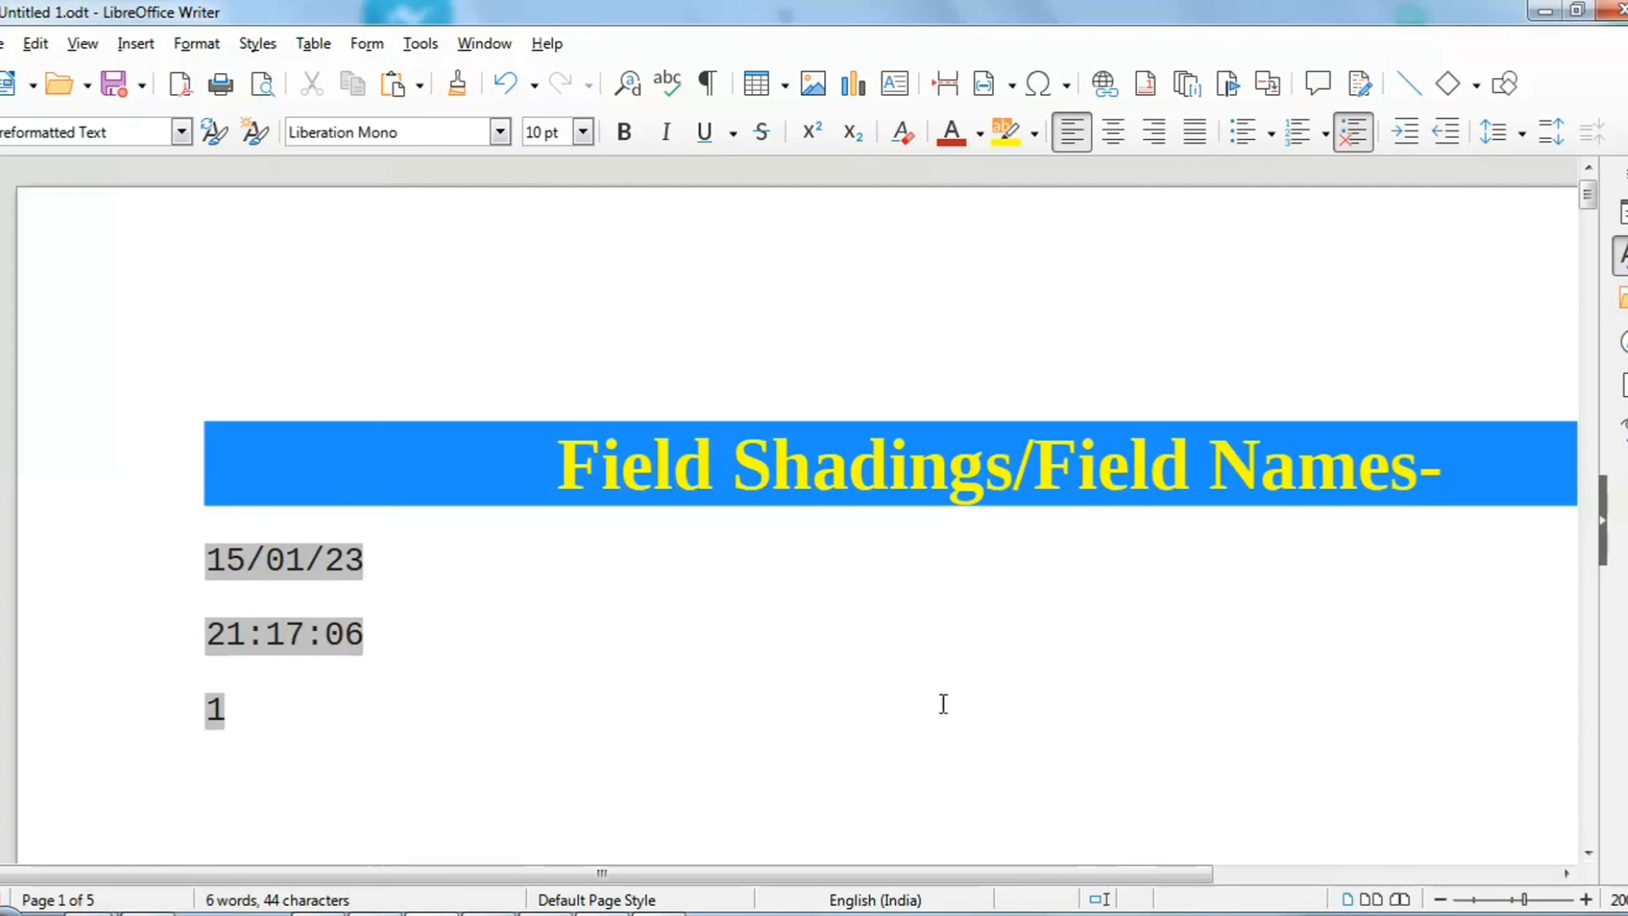
left_click(1440, 900)
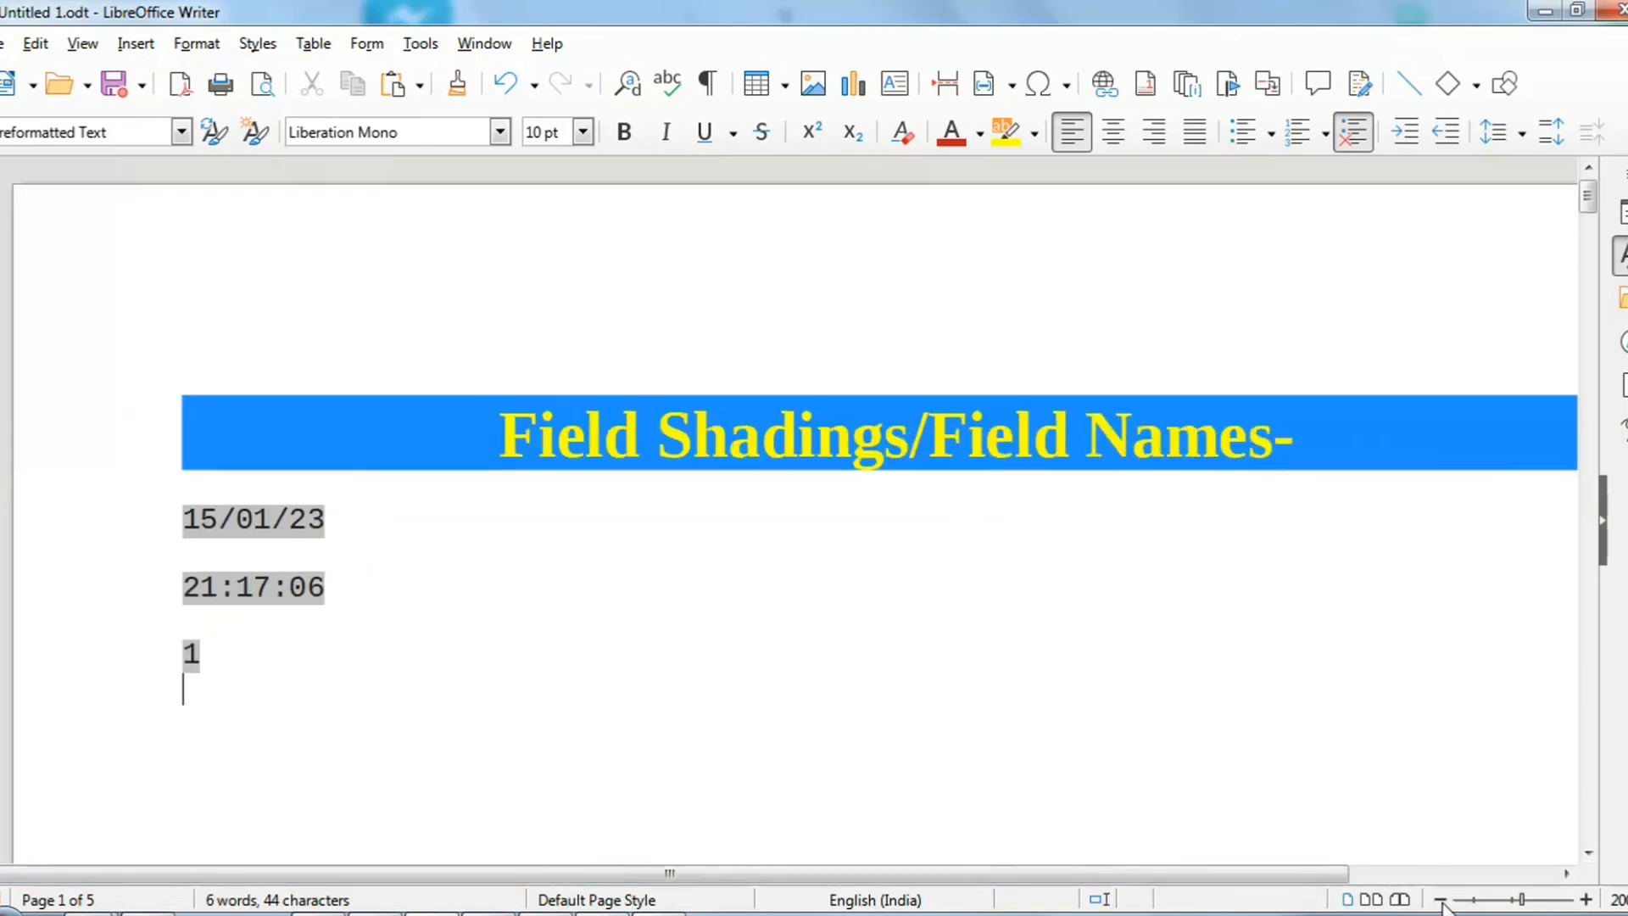
left_click(1441, 900)
left_click(1441, 901)
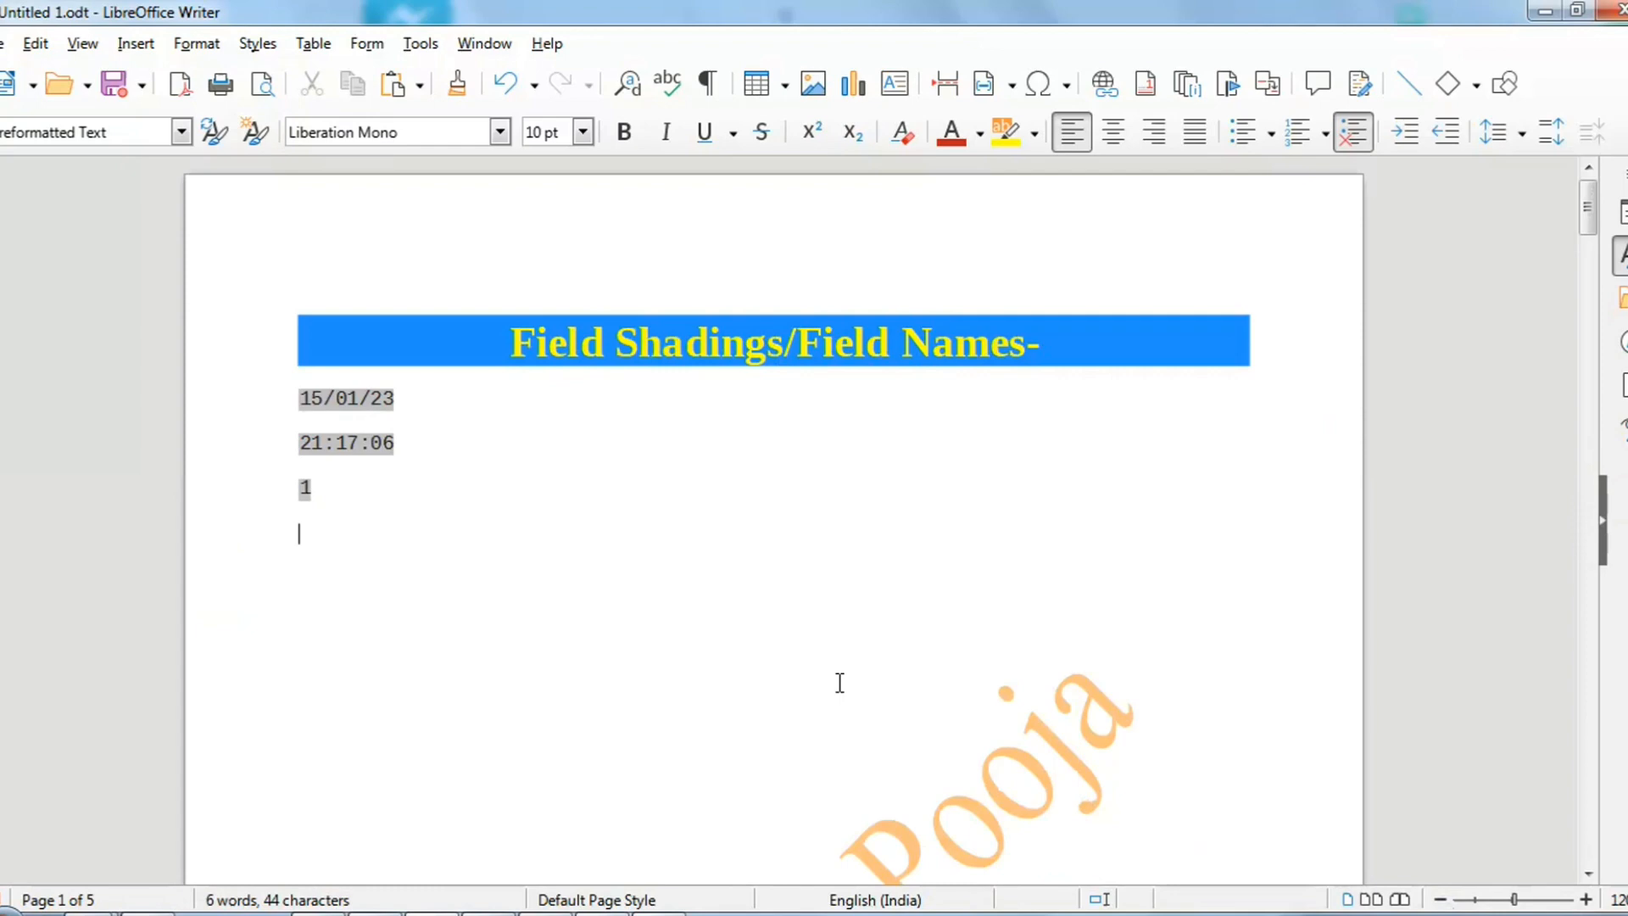
type("dt")
key("F3")
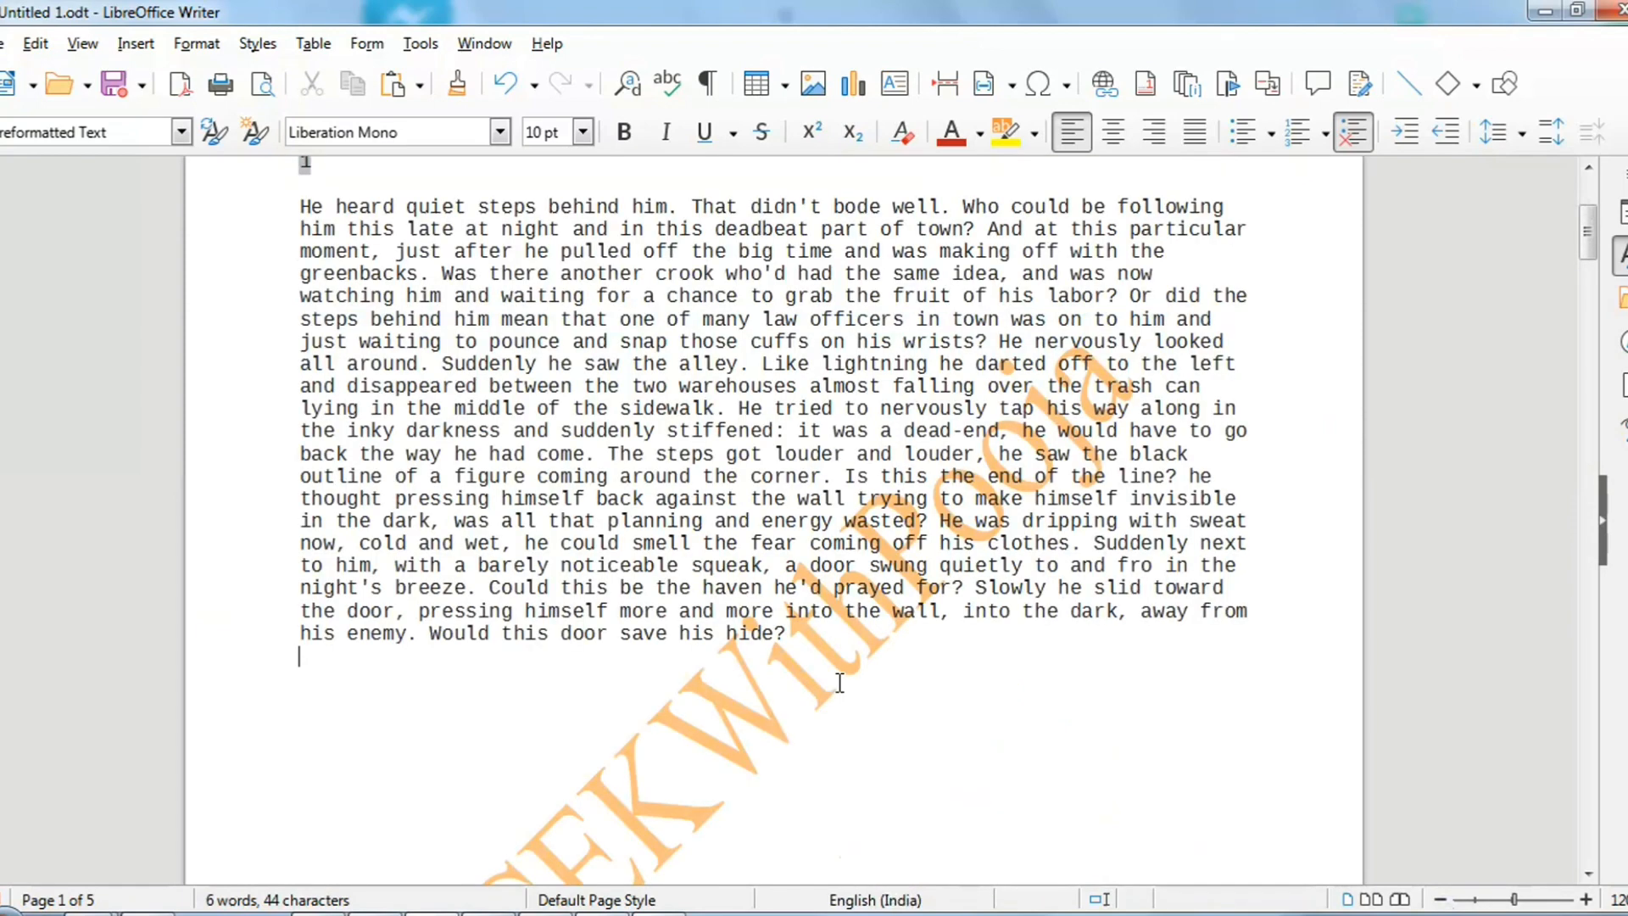
scroll(831, 674, "up", 5)
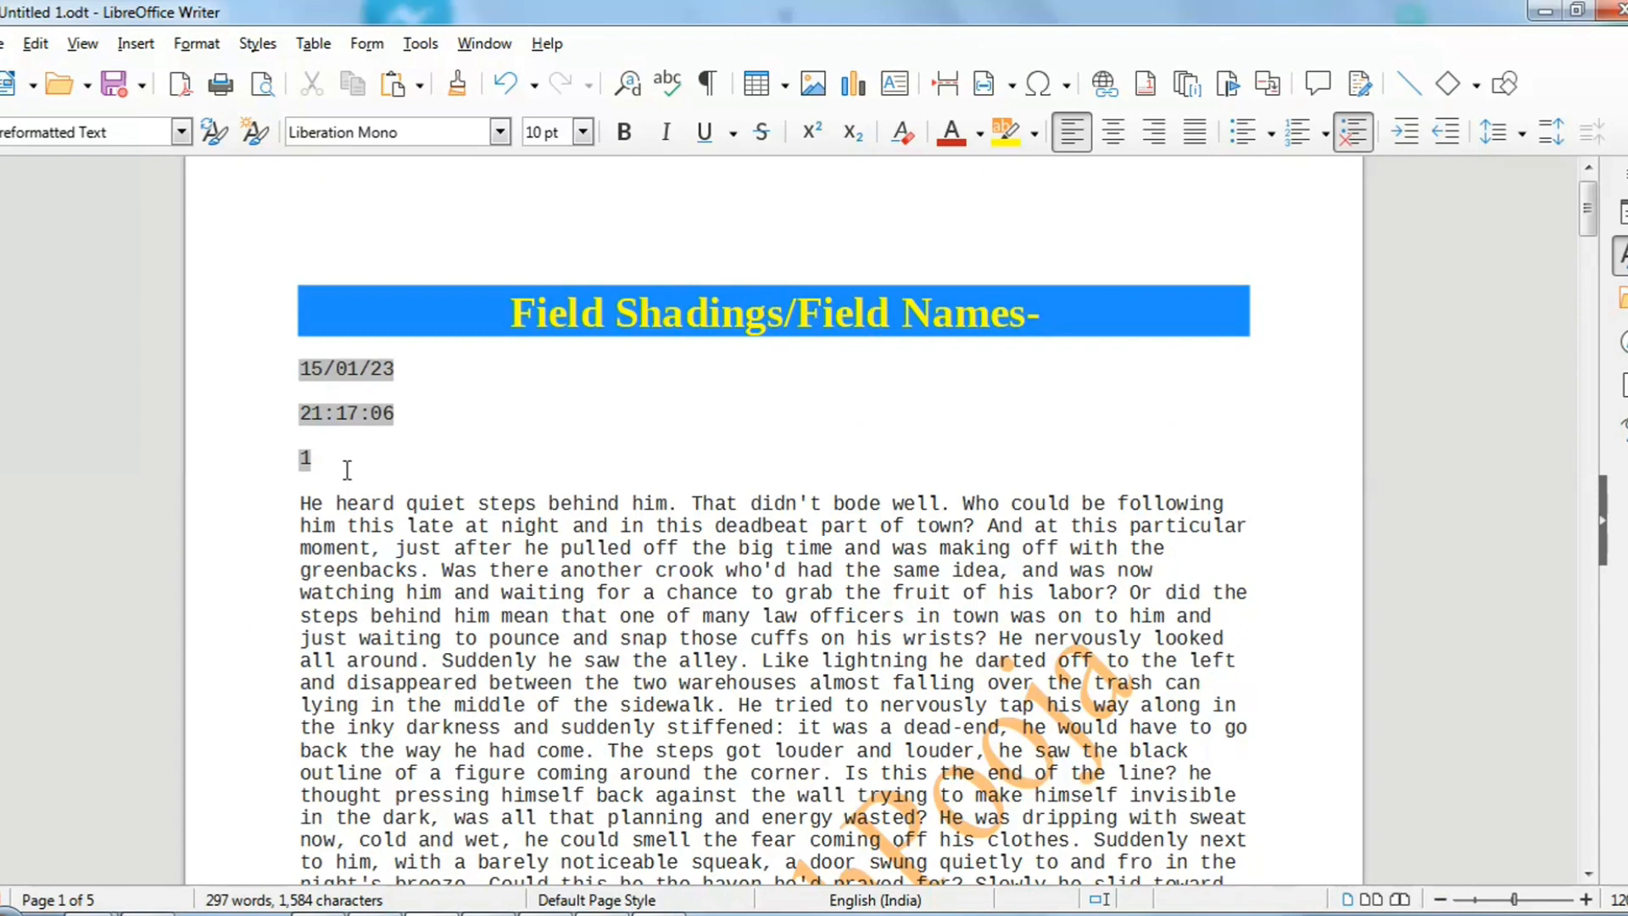
Turn field shadings off for the inserted fields, switch them back on, and turn them off again
left_click(1585, 899)
left_click(1585, 900)
left_click(1586, 900)
left_click(1586, 899)
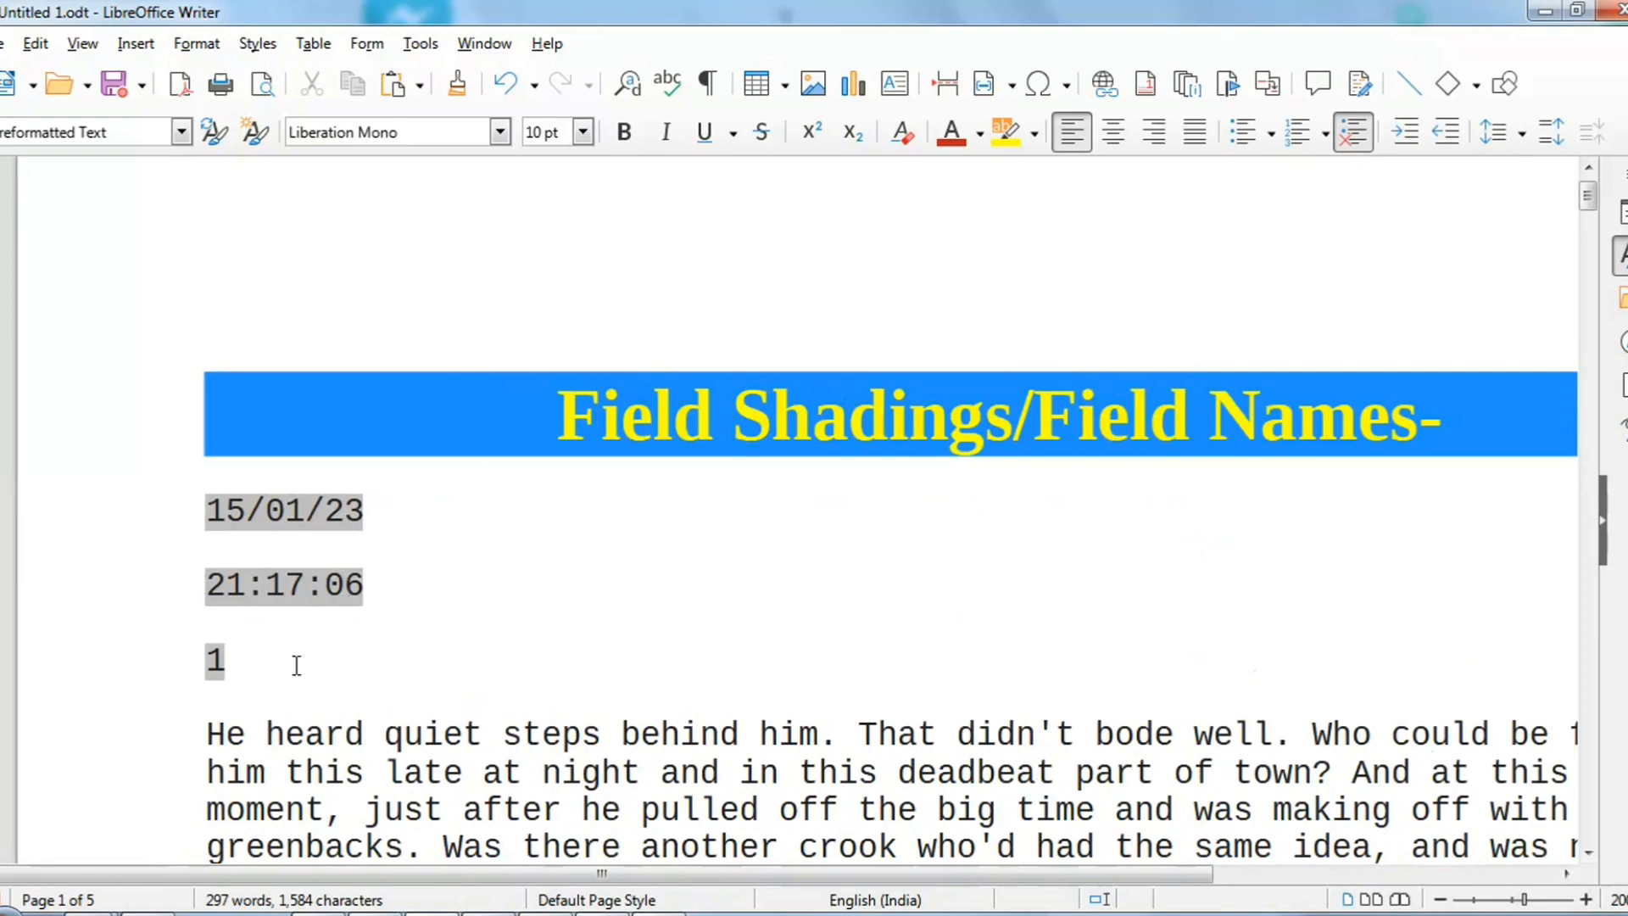
left_click(83, 44)
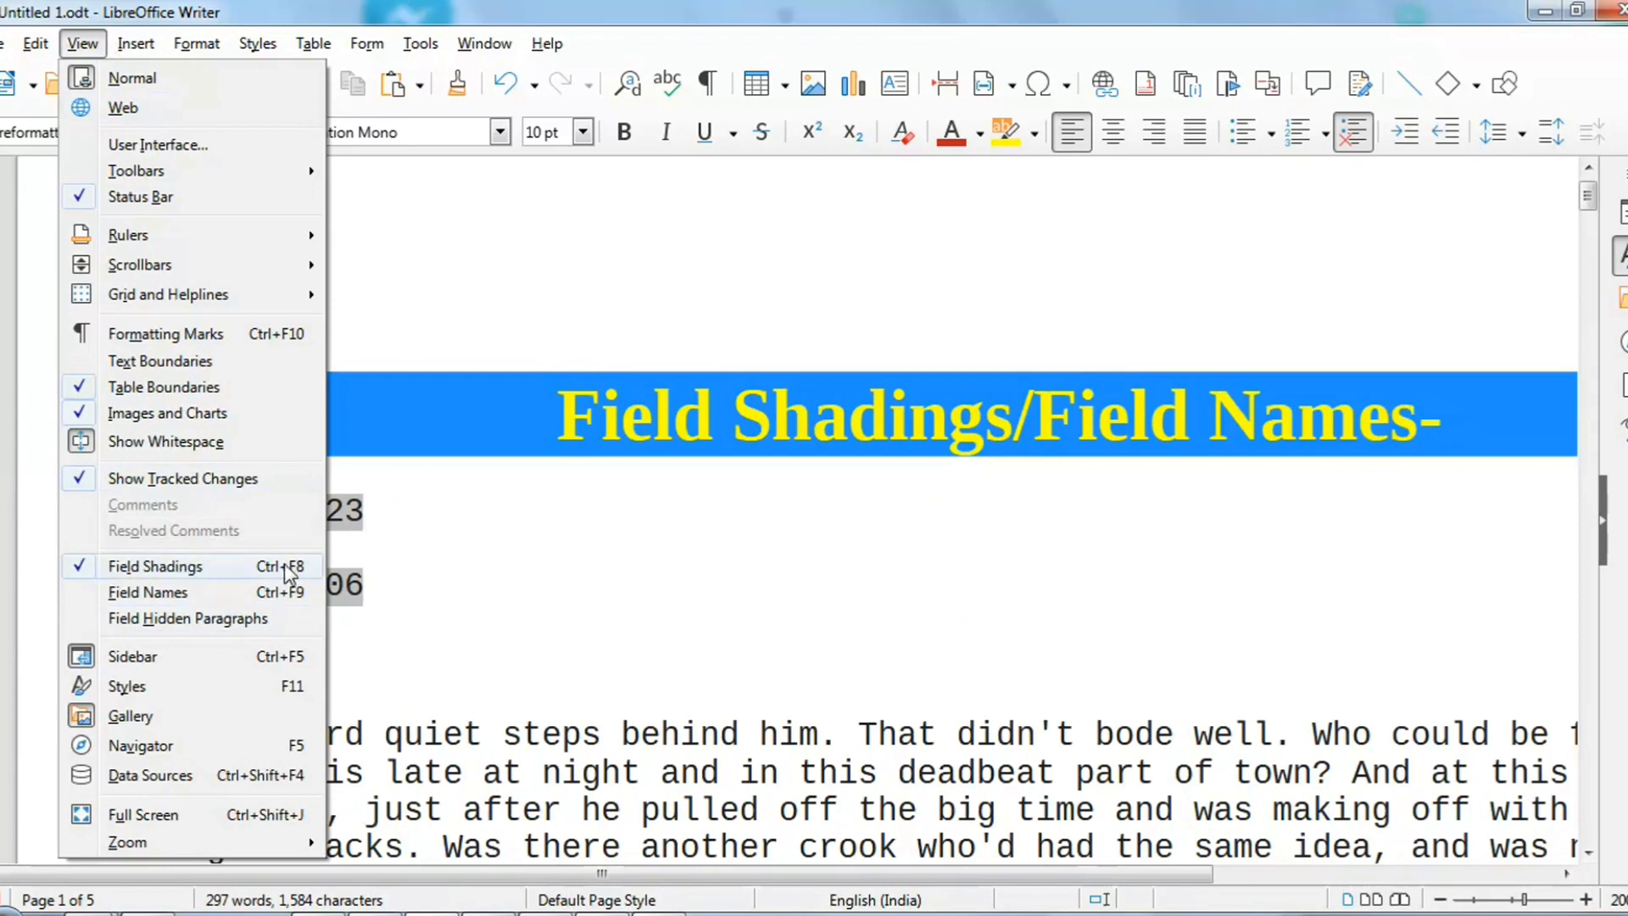
left_click(187, 567)
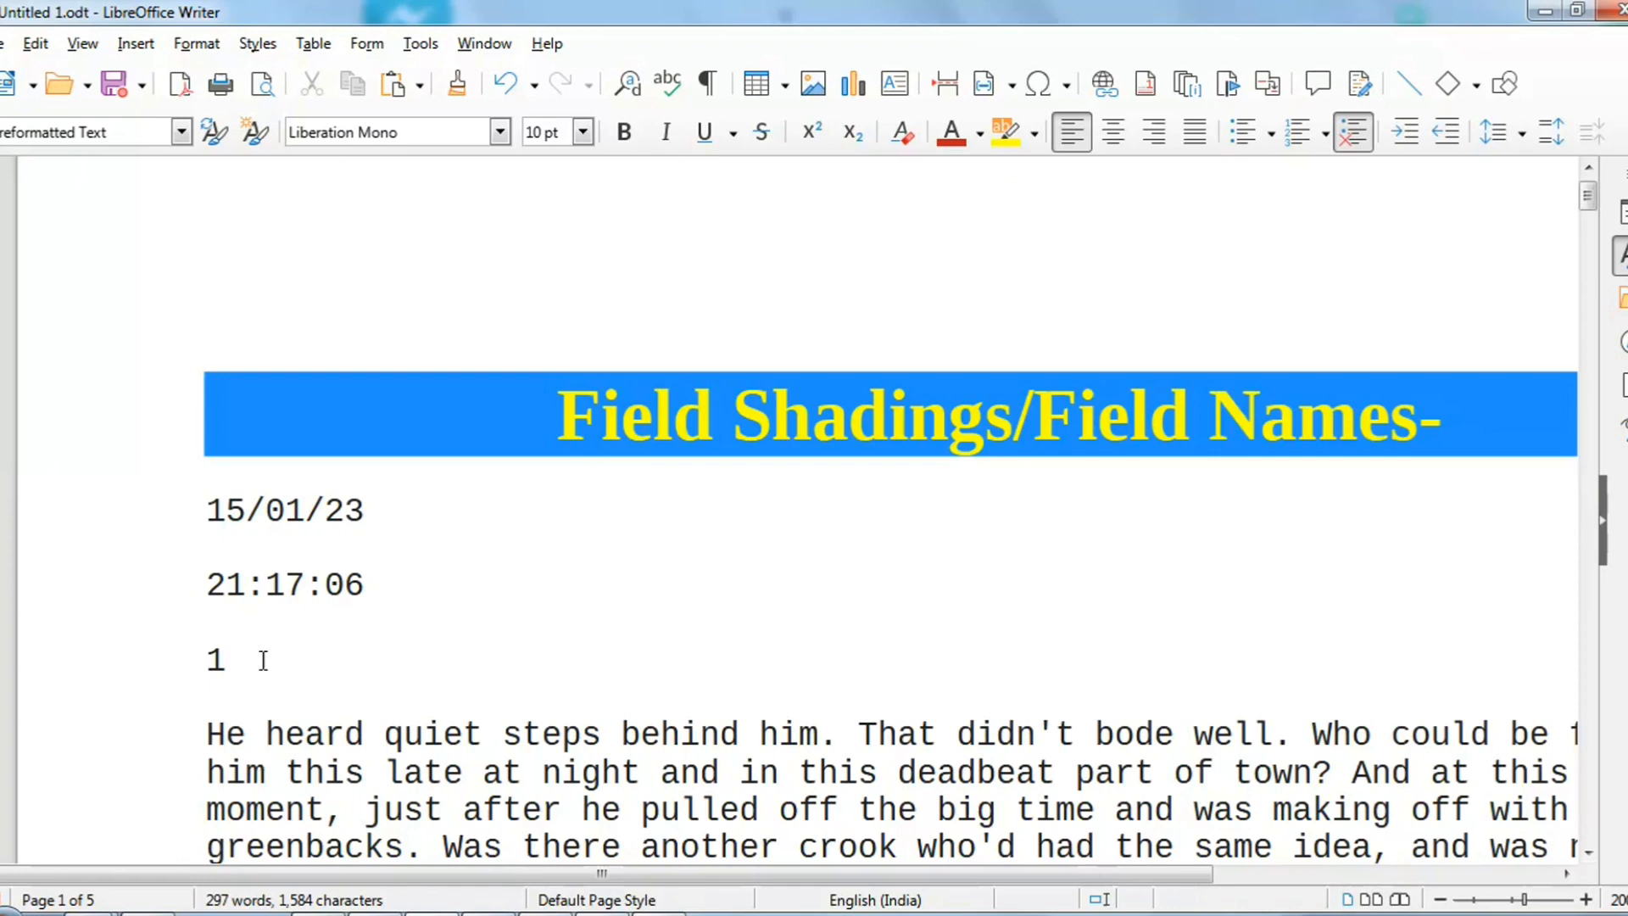
key("ctrl+F8")
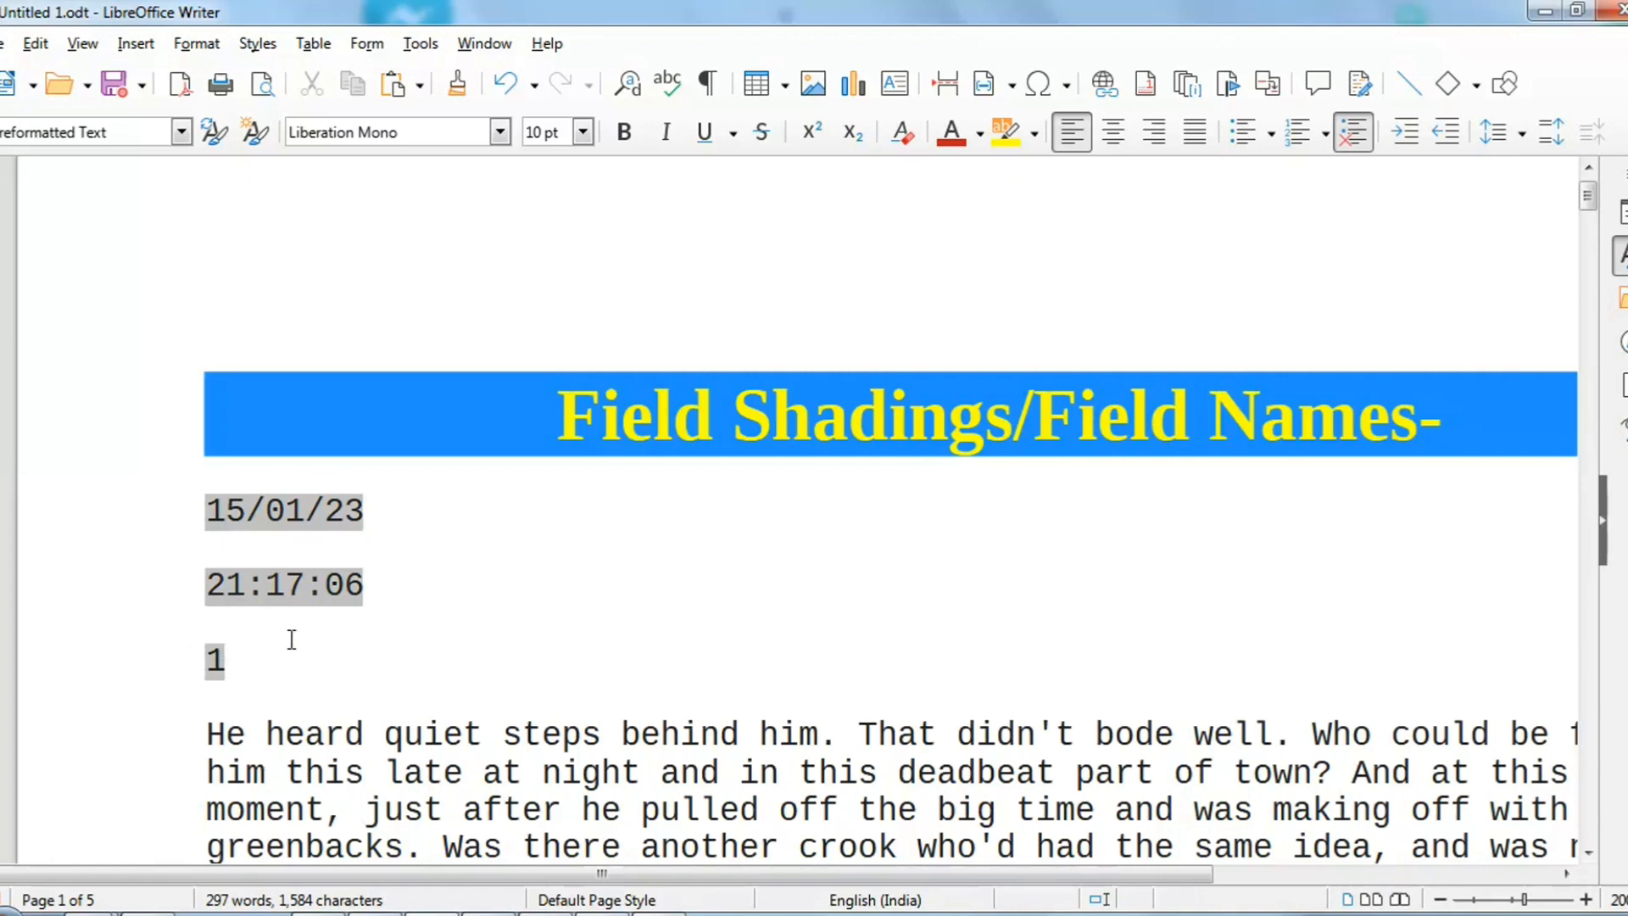
key("ctrl+F8")
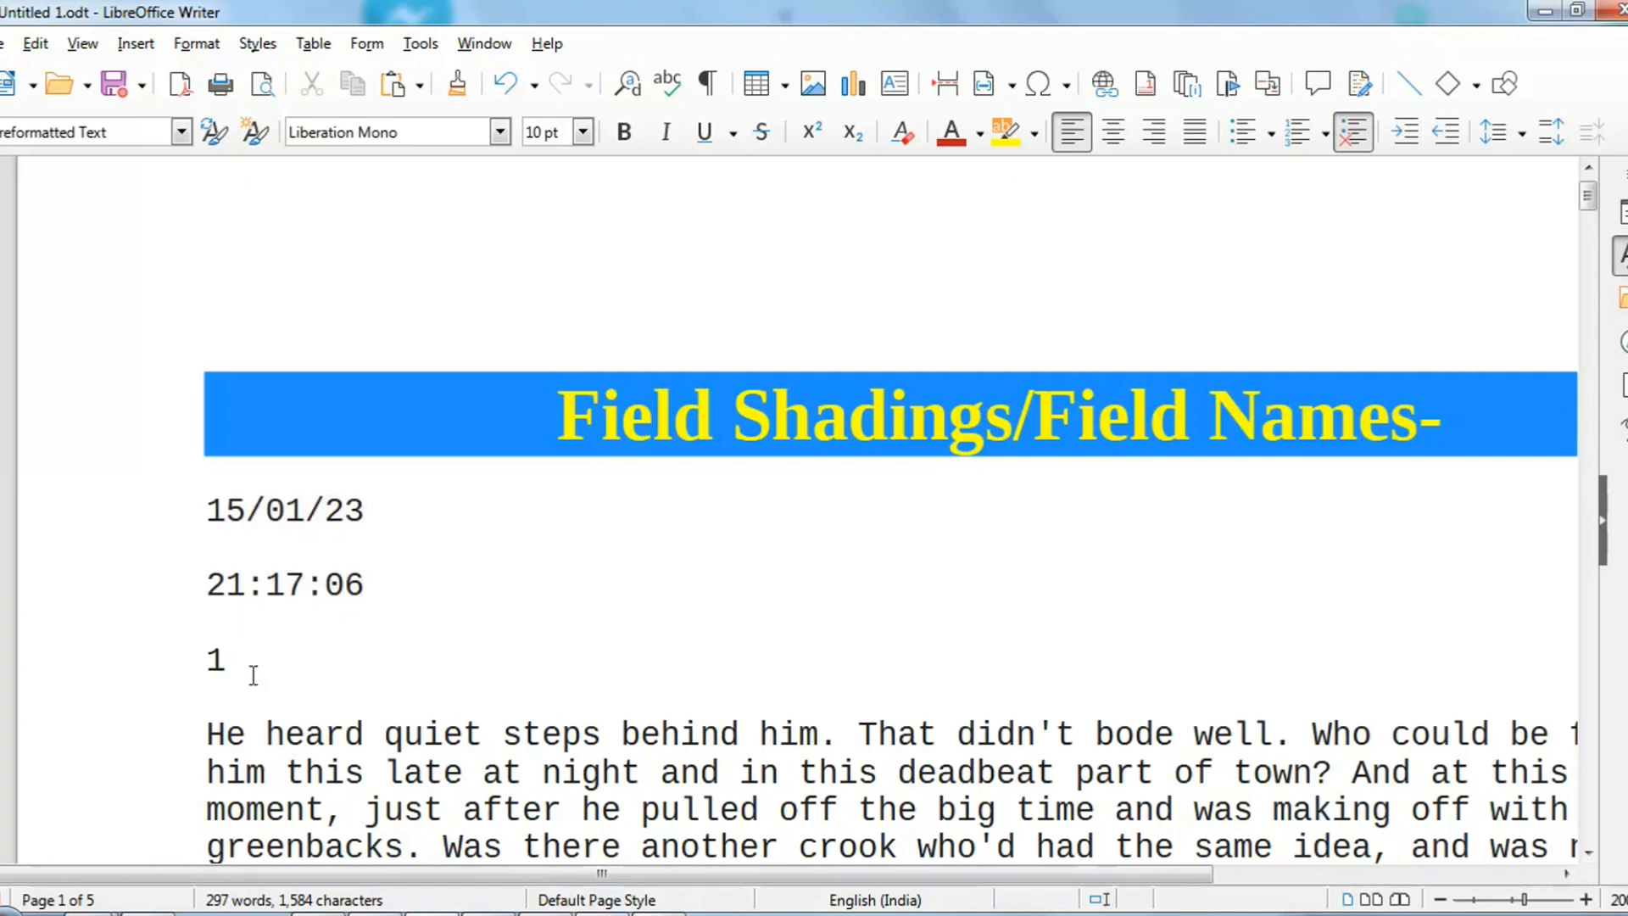
Switch the display of field names on and off twice to compare the names with the field contents
left_click(91, 48)
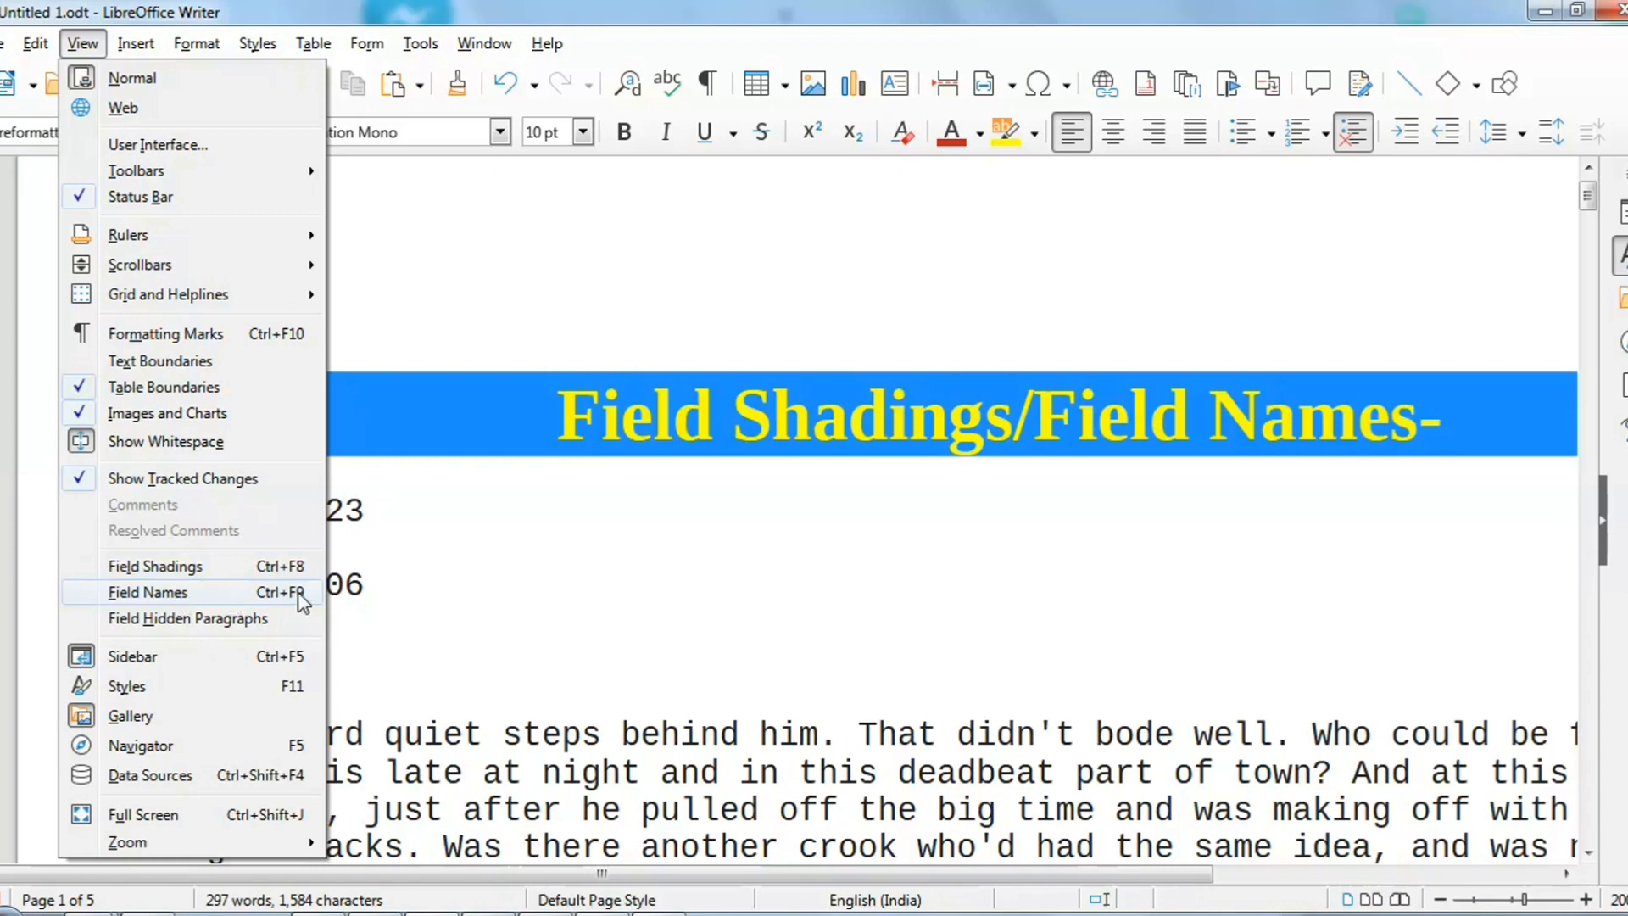
left_click(217, 601)
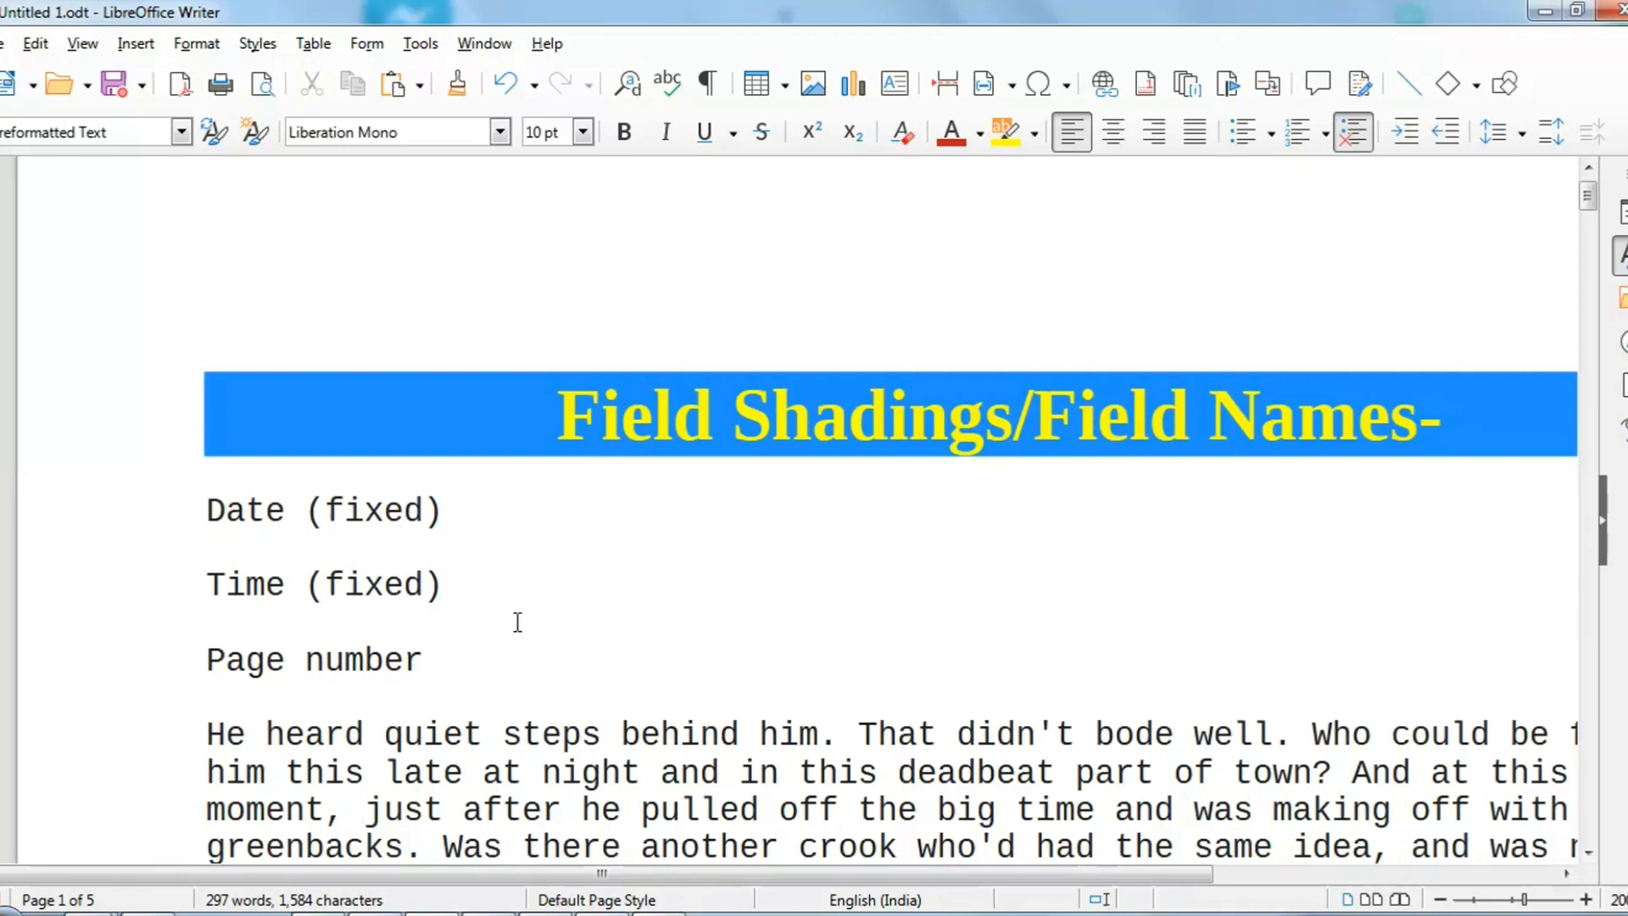
key("ctrl+F9")
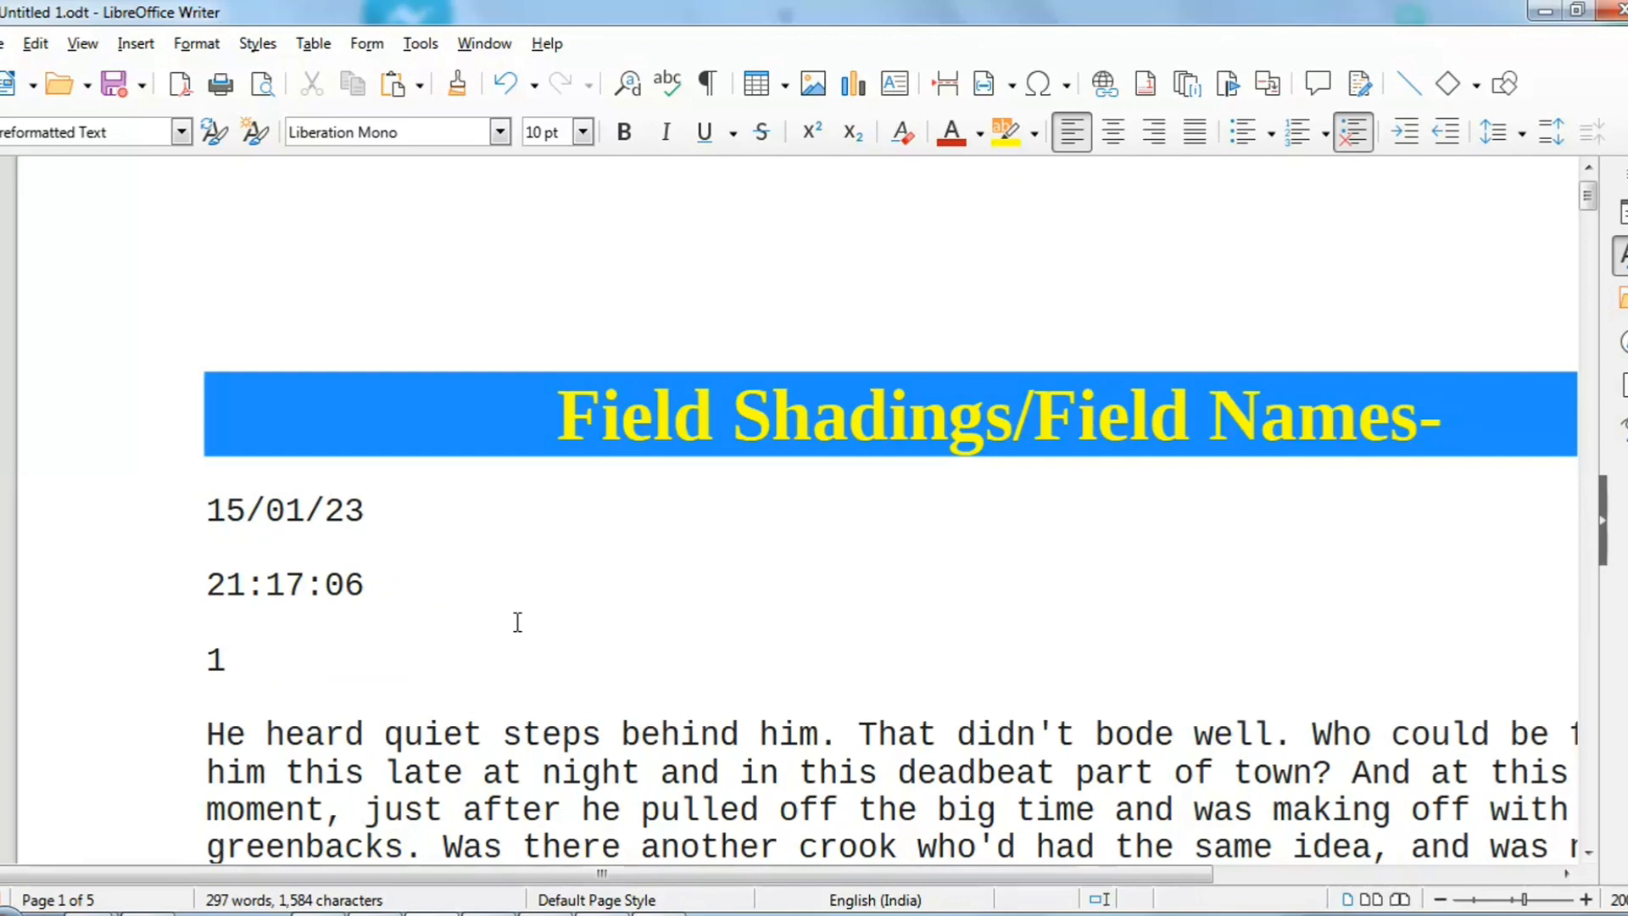
key("ctrl+F9")
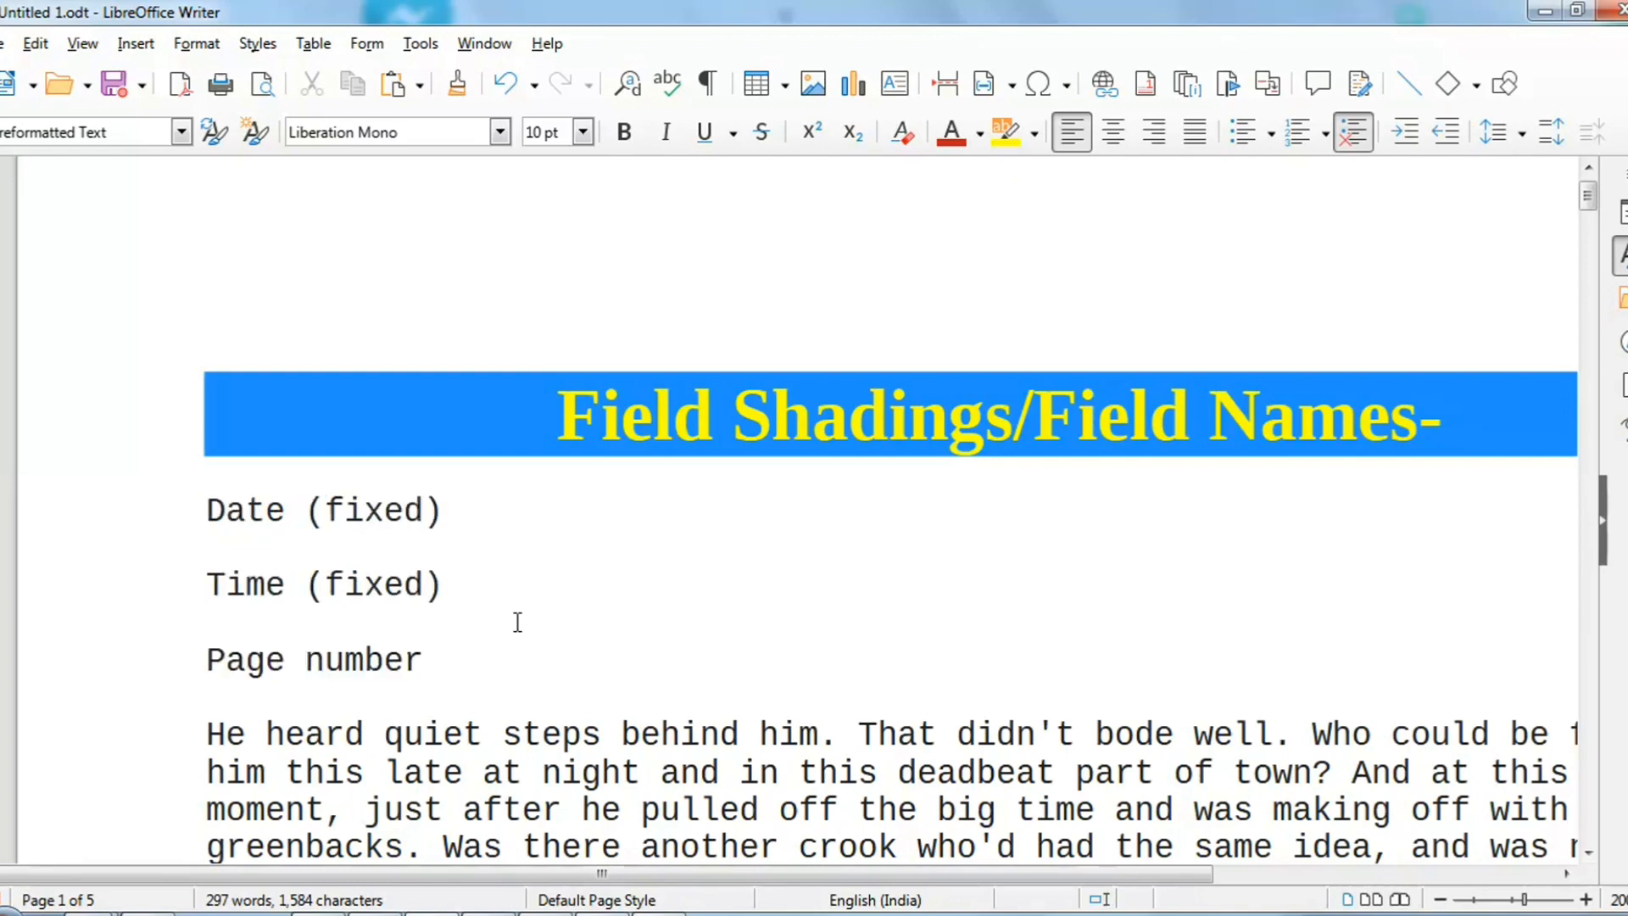
key("ctrl+F9")
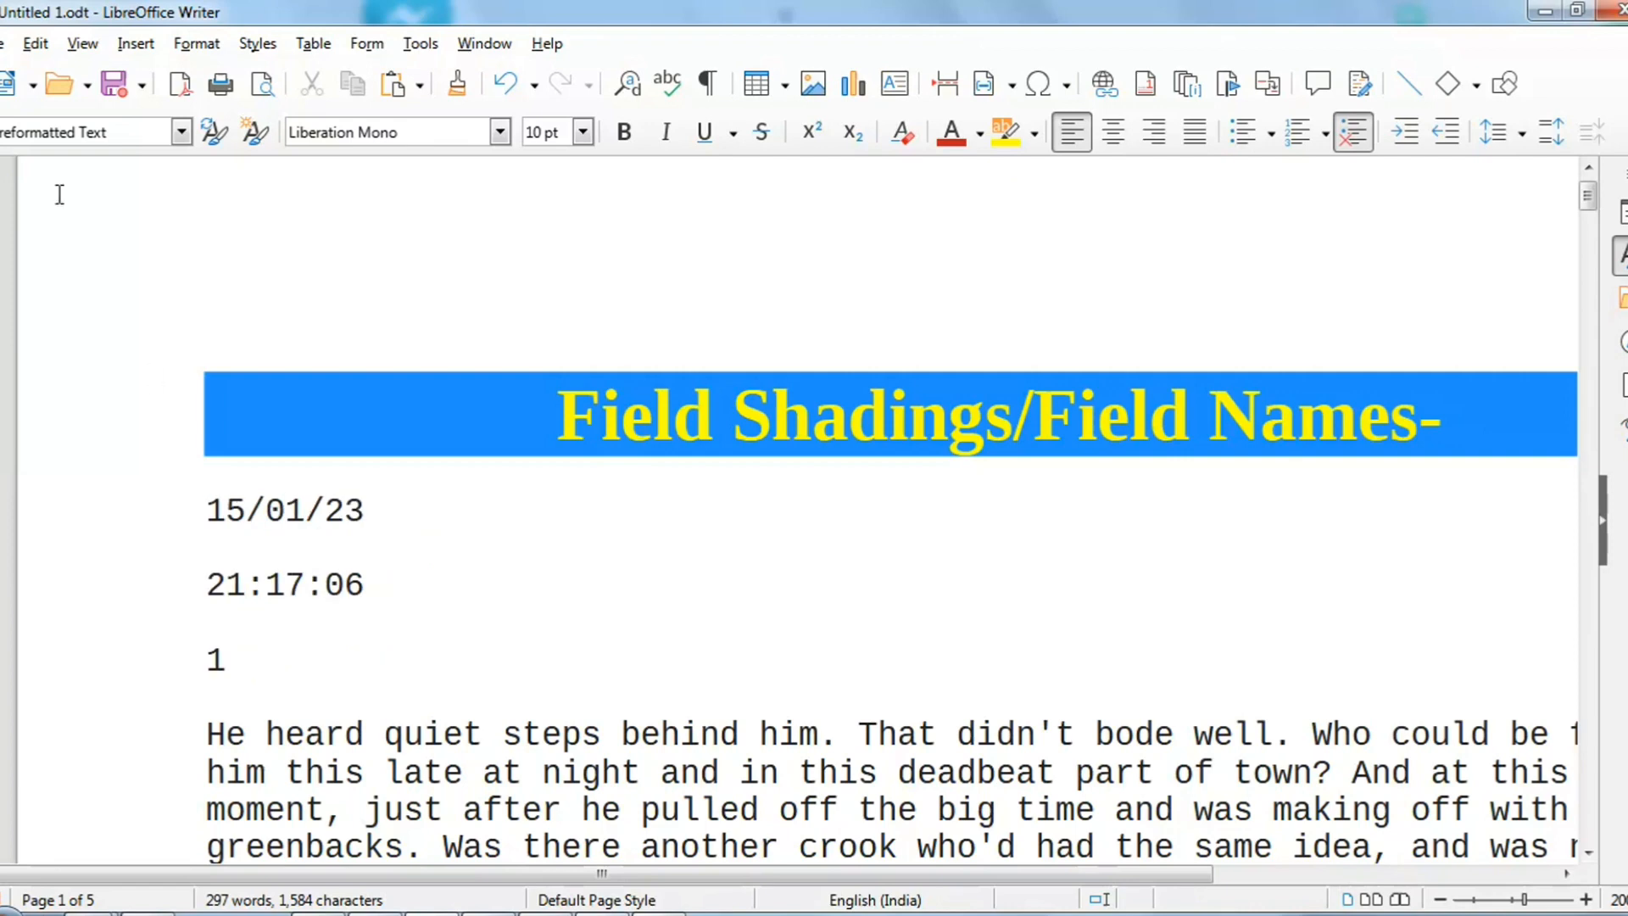
Turn field shadings back on for the document and leave field names switched off
left_click(82, 43)
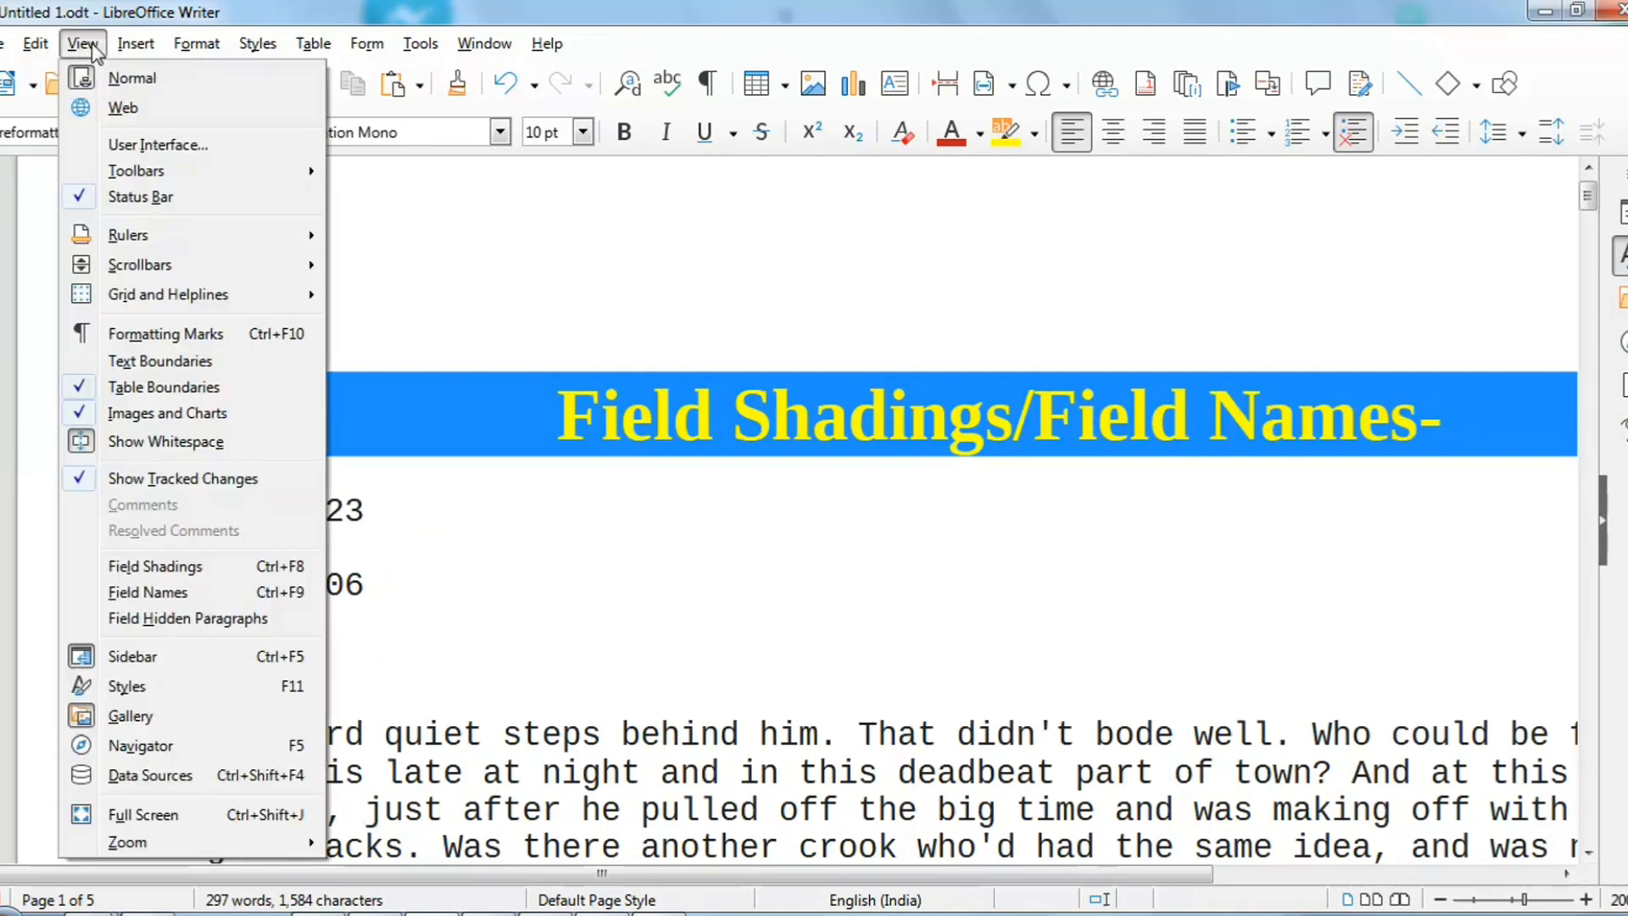
left_click(165, 568)
left_click(83, 44)
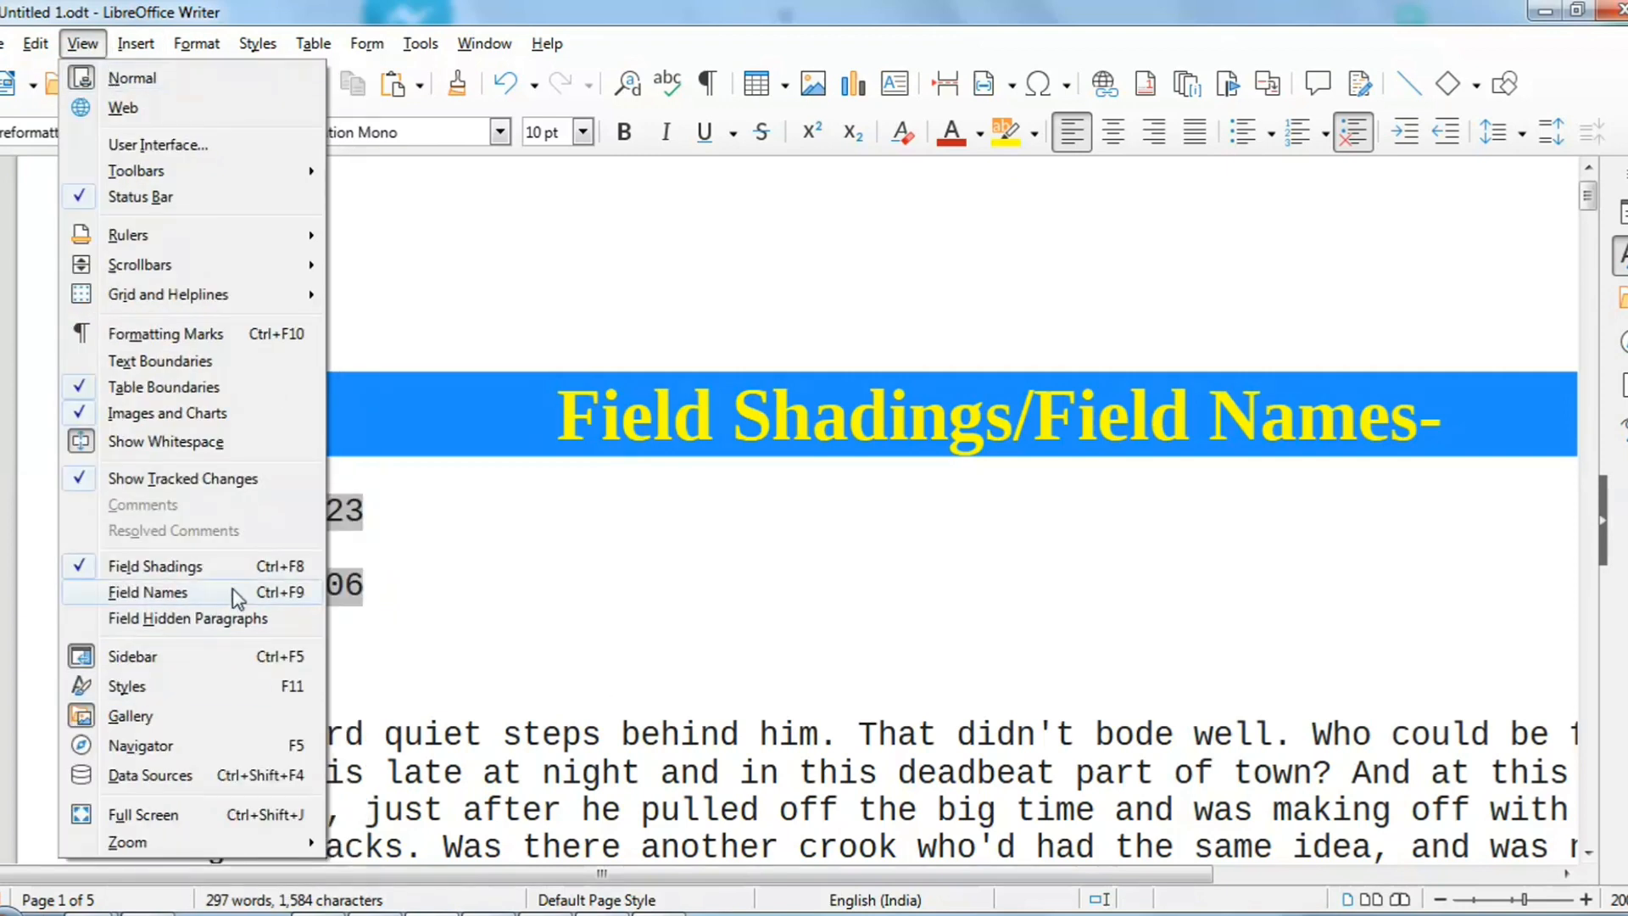
left_click(422, 626)
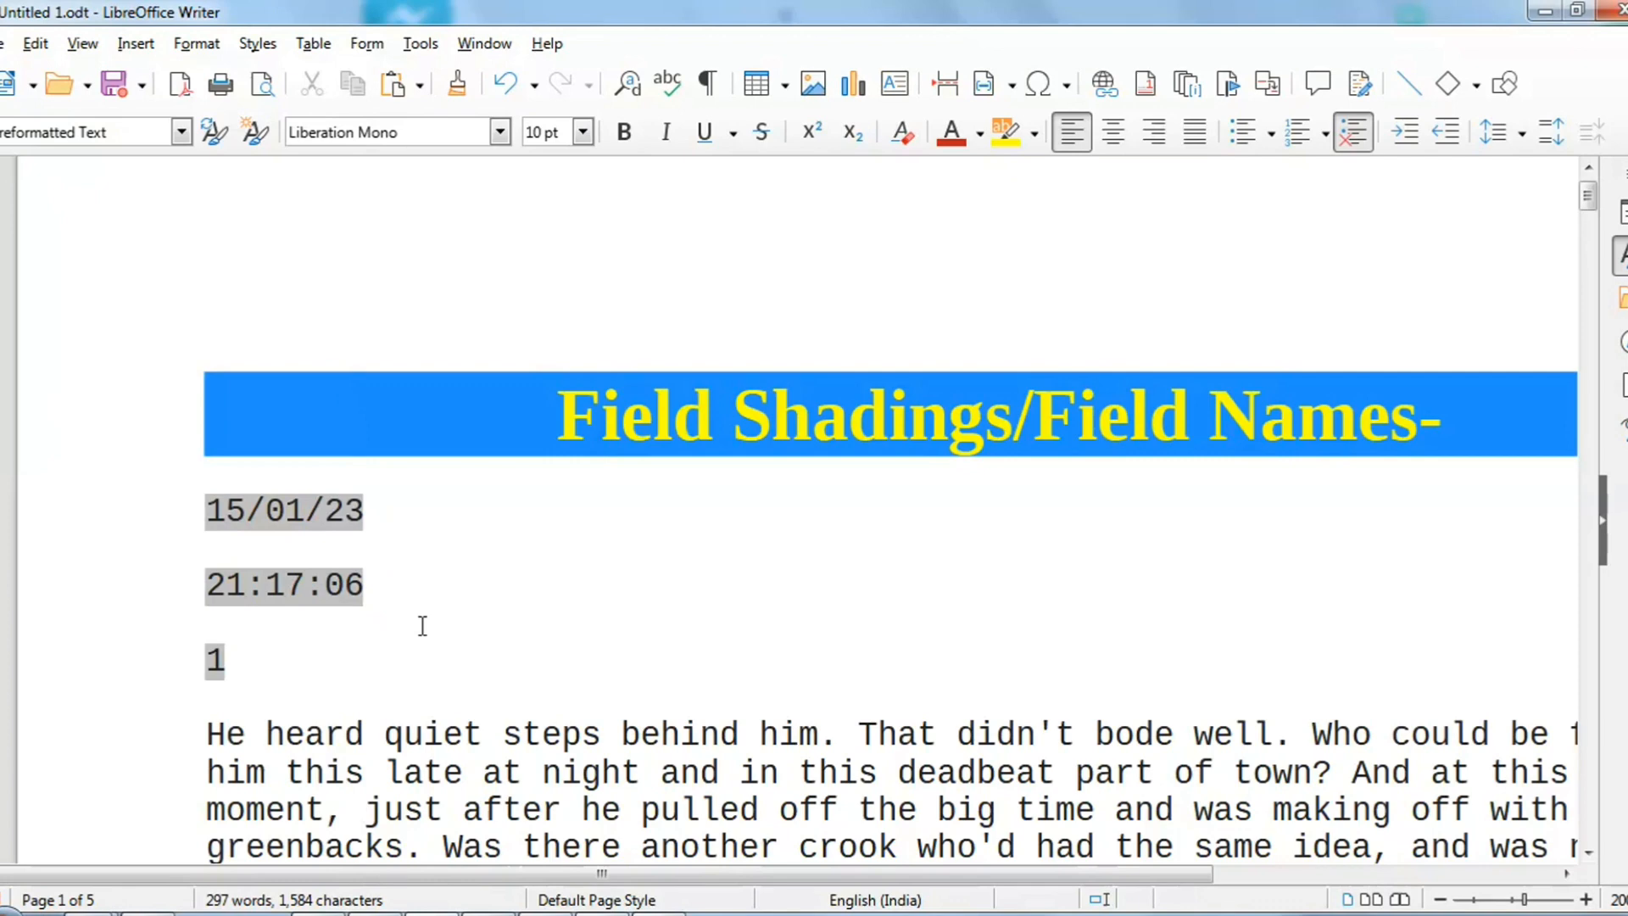